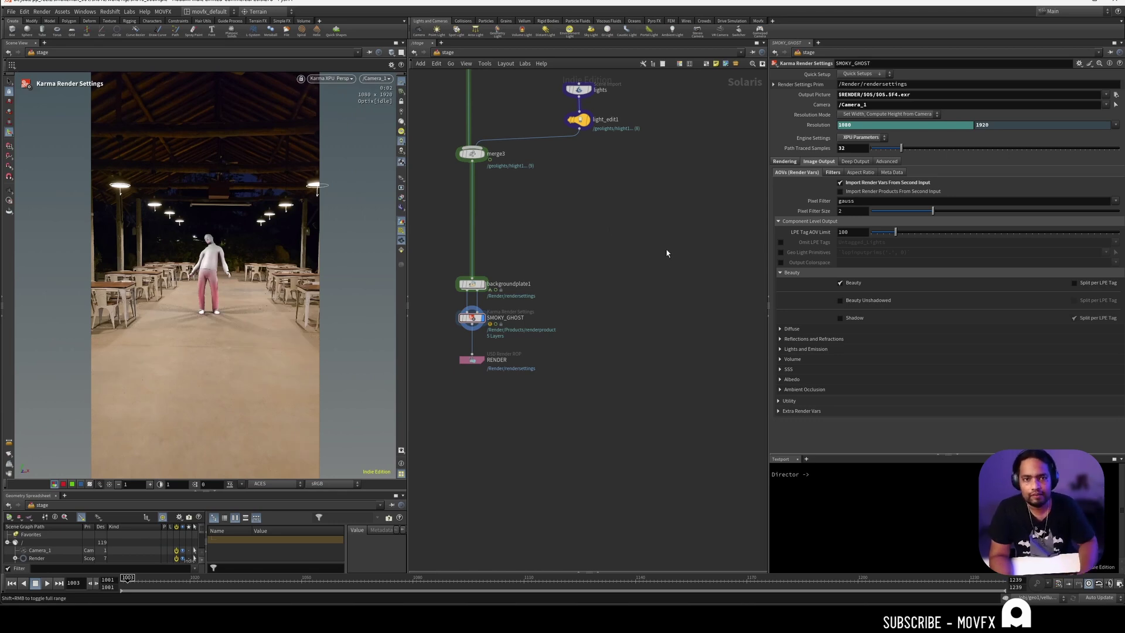
- Display the sceneimport4 node with the imported character at the start of the second node chain
scroll(633, 251, up, 4)
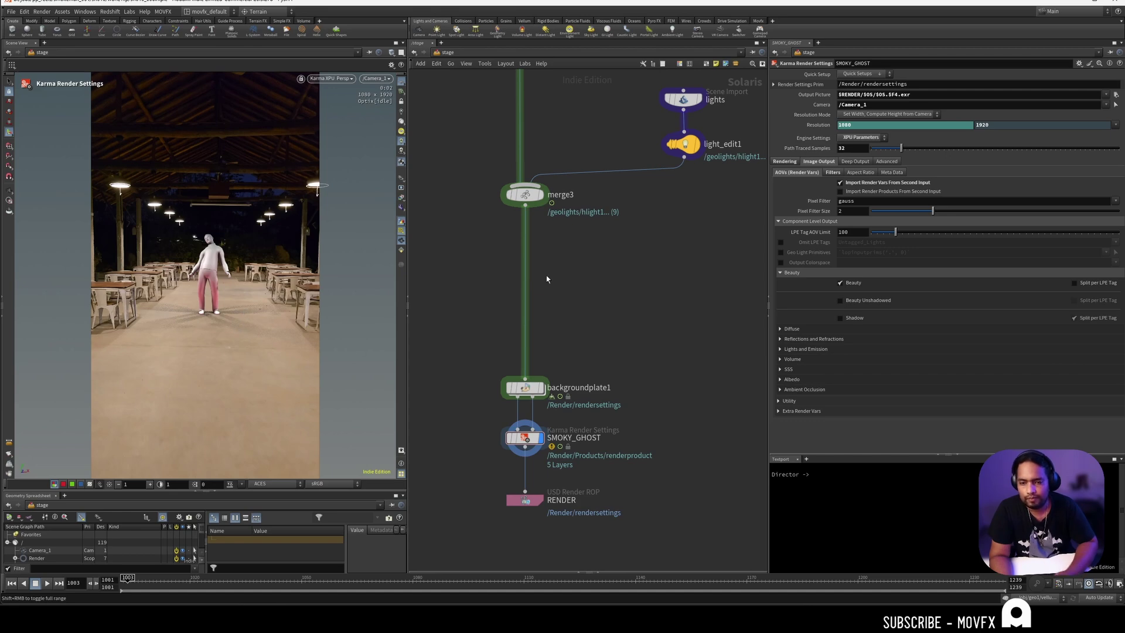
scroll(546, 279, down, 6)
middle_drag(633, 281, 543, 317)
scroll(690, 180, up, 6)
middle_drag(743, 84, 625, 285)
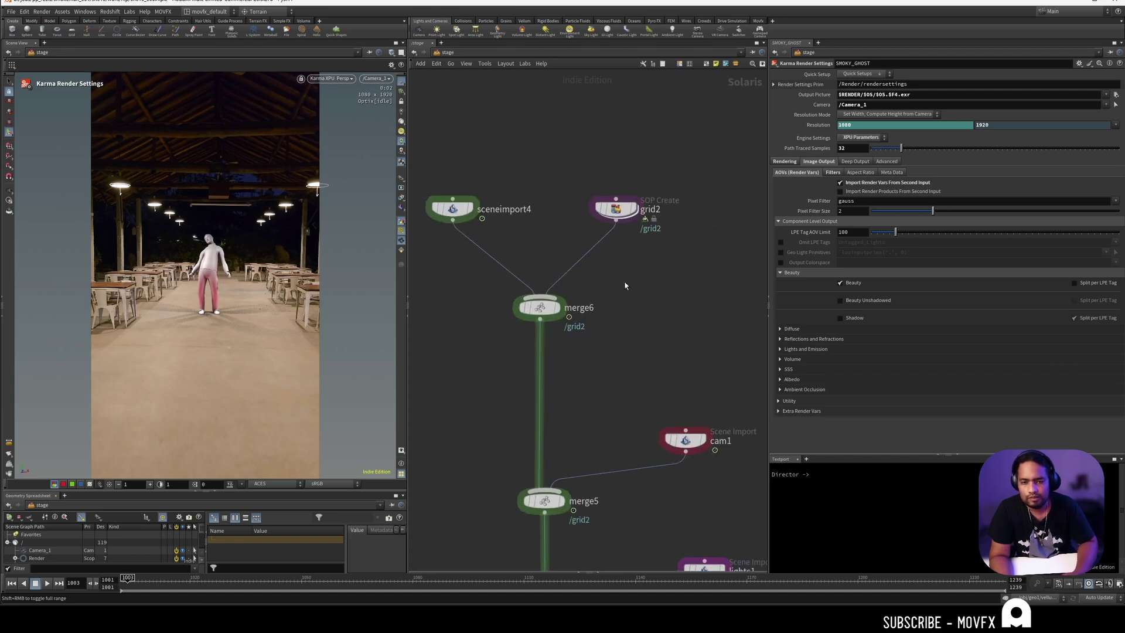
click(470, 208)
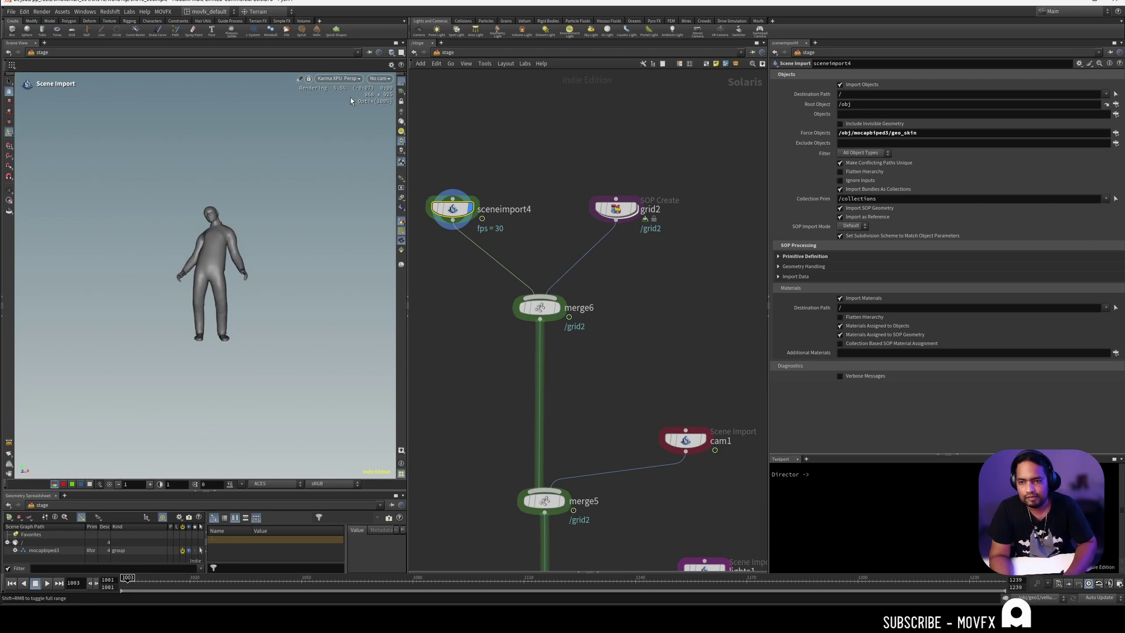
- Switch the viewport renderer to Houdini VK and view the imported character from another angle
click(342, 78)
click(346, 110)
click(465, 124)
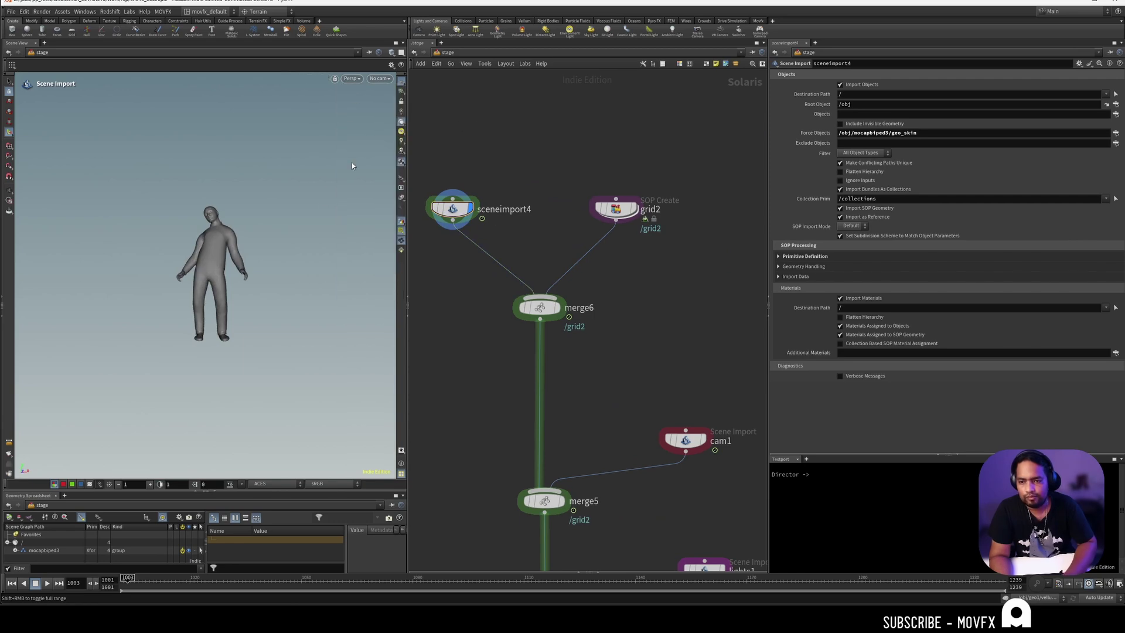
click(352, 80)
click(477, 117)
scroll(264, 249, up, 5)
alt+drag(263, 249, 276, 317)
- Display the grid2 ground plane, and the merge6 node that combines it with the character
click(600, 209)
key(space+g)
scroll(270, 283, up, 3)
key(Return)
click(524, 309)
key(space+g)
scroll(258, 220, up, 3)
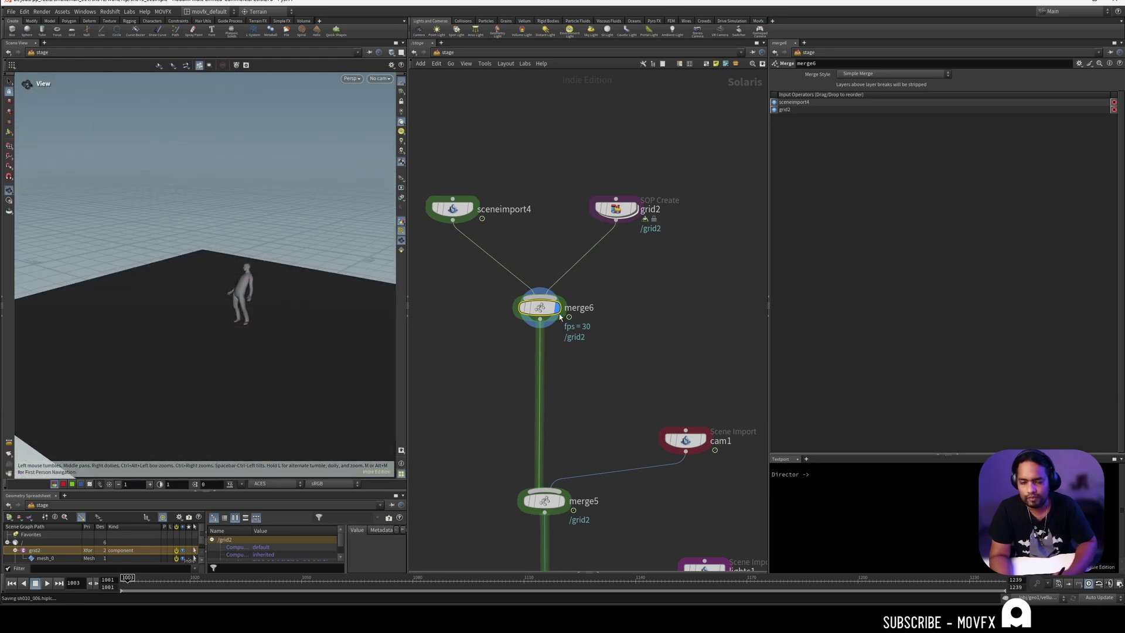
- Display the merge5 node to examine the imported camera together with the character and ground
middle_drag(615, 431, 588, 234)
click(678, 208)
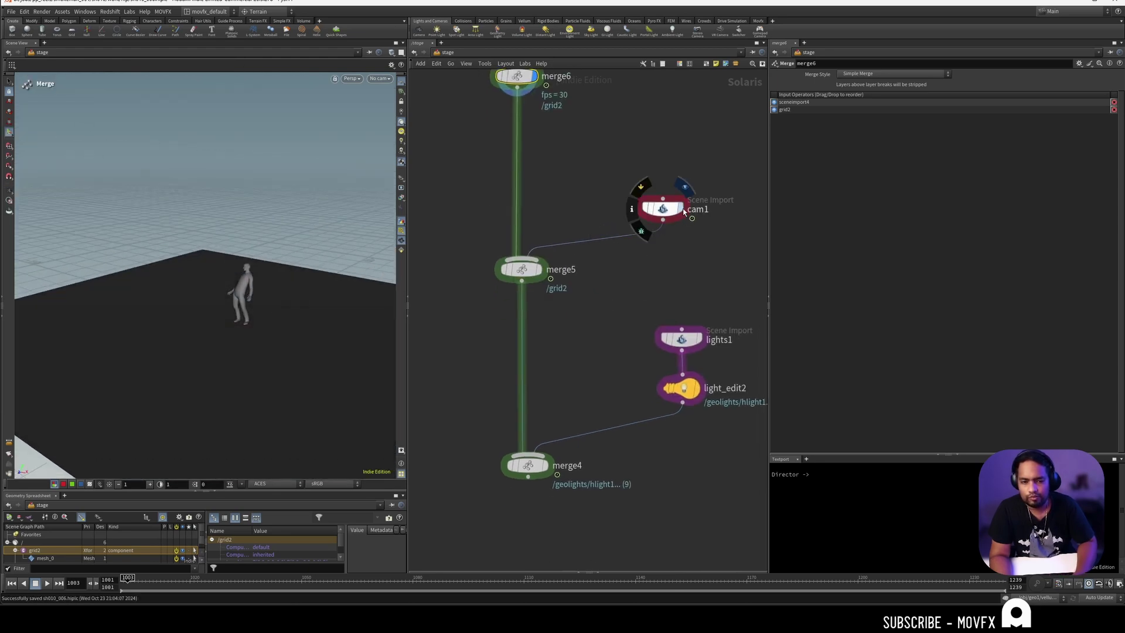
click(538, 269)
drag(260, 270, 250, 283)
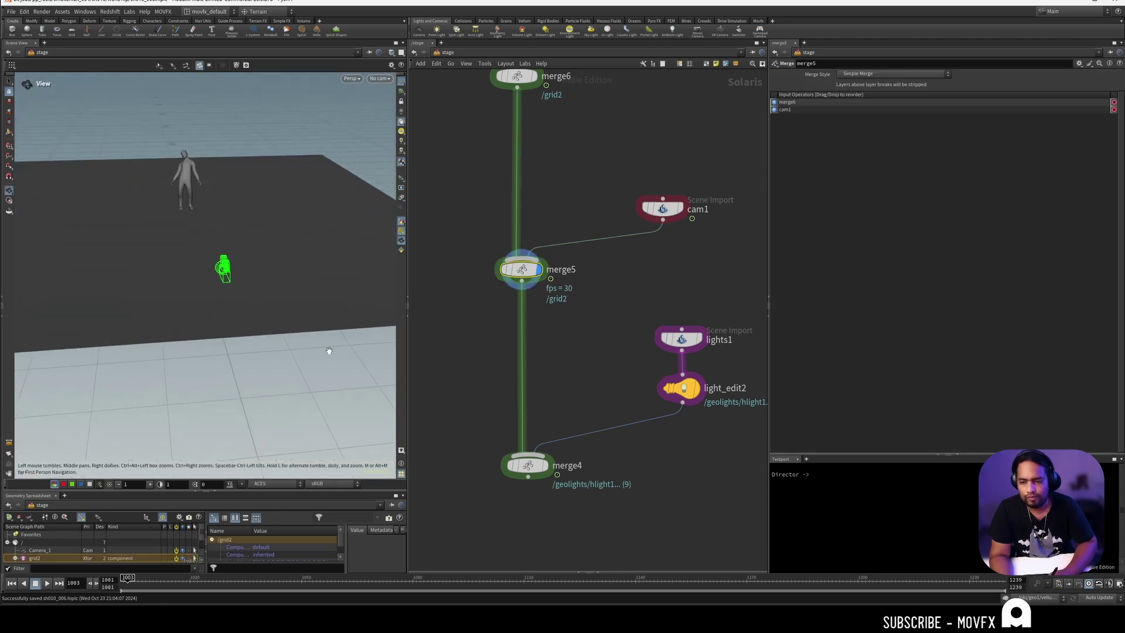
- Display the lights1 scene import node and examine the layout of the imported lights
middle_drag(622, 287, 595, 236)
click(675, 287)
drag(702, 241, 648, 300)
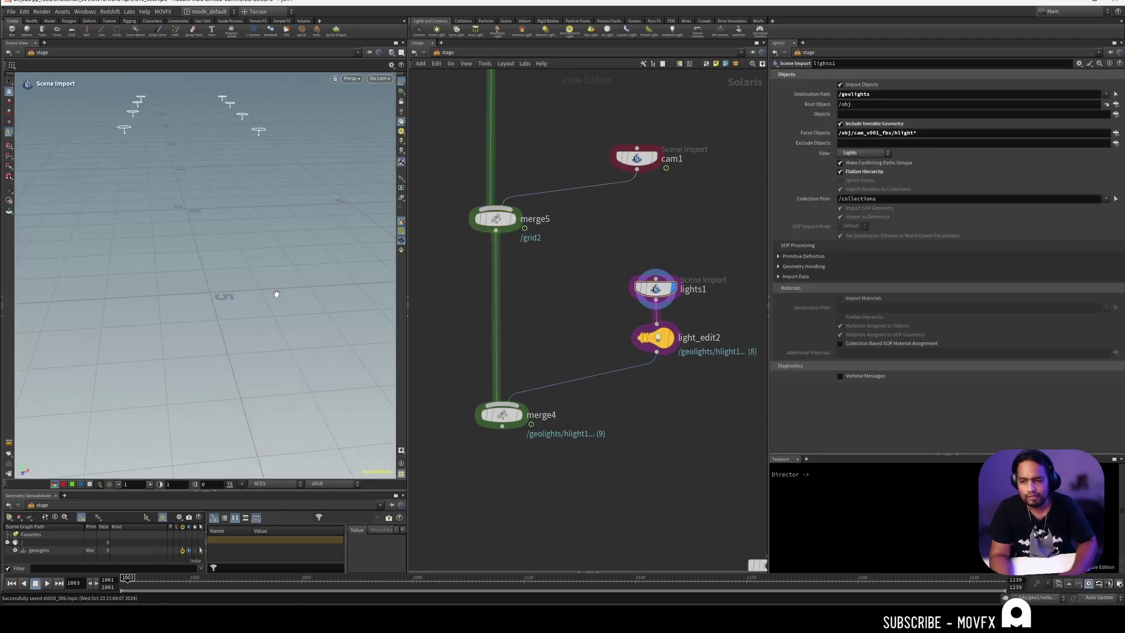
drag(275, 293, 306, 321)
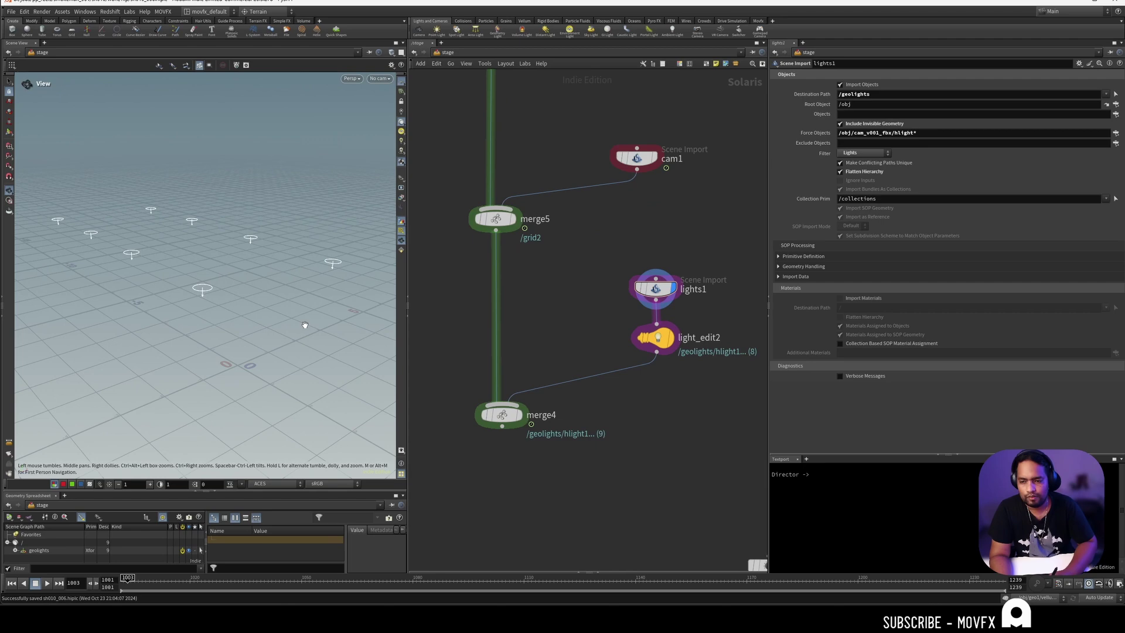
- Display the merge4 node with the full scene and look through /Camera_1 in the viewport
click(518, 415)
right_drag(316, 284, 294, 319)
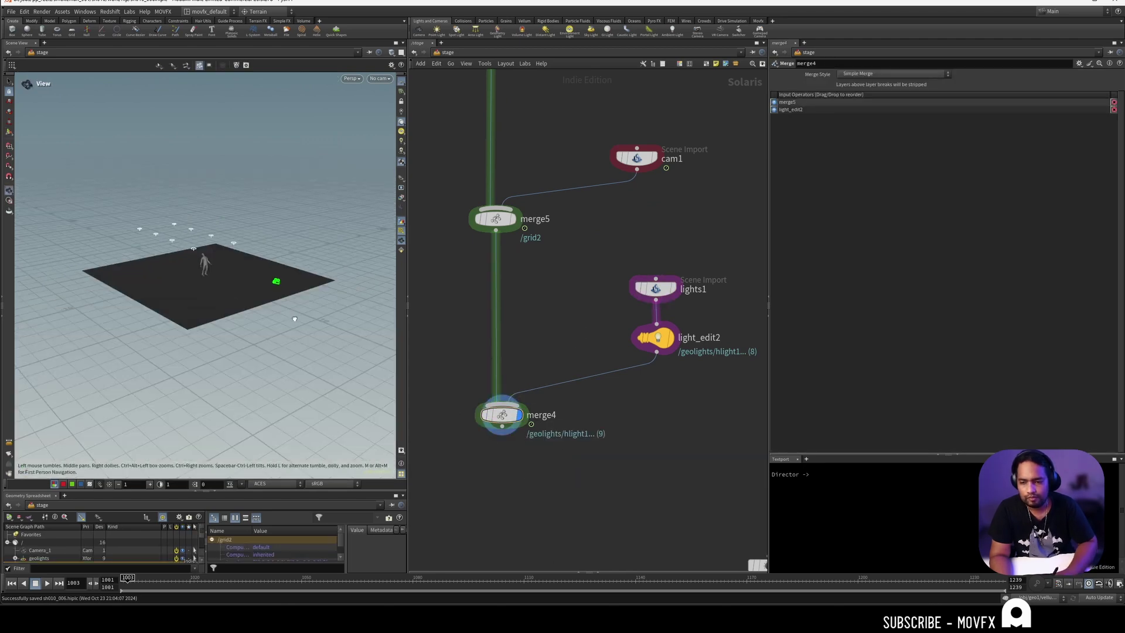
drag(294, 319, 289, 327)
right_drag(290, 326, 276, 279)
mouse_move(276, 279)
mouse_down()
mouse_move(191, 269)
mouse_move(214, 252)
mouse_move(271, 296)
mouse_up()
key(Return)
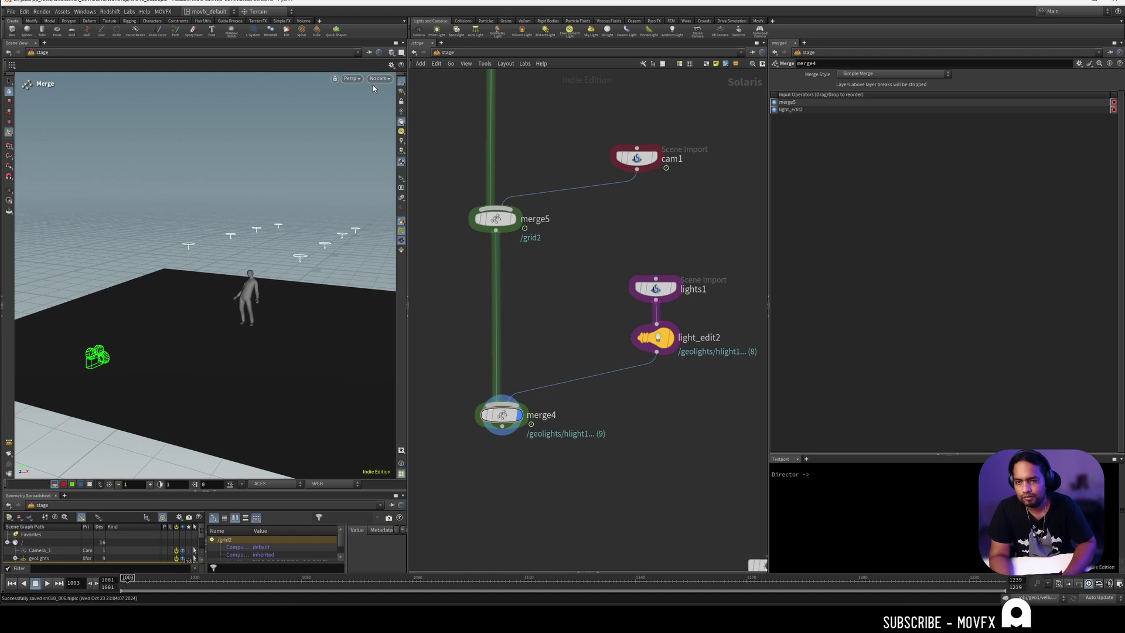
click(379, 78)
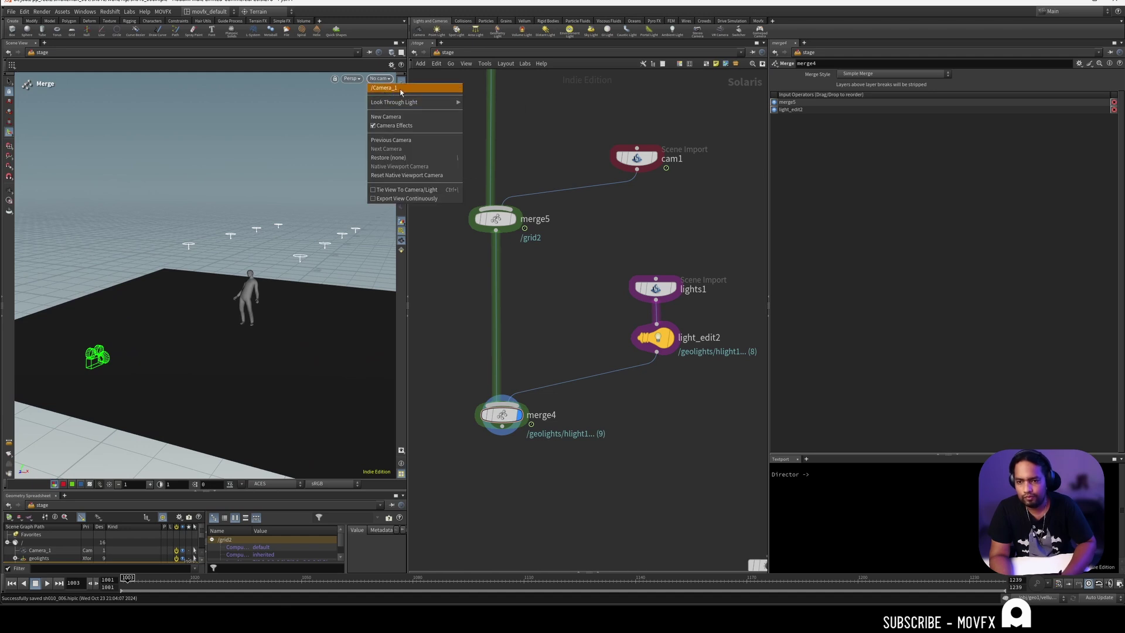
click(404, 89)
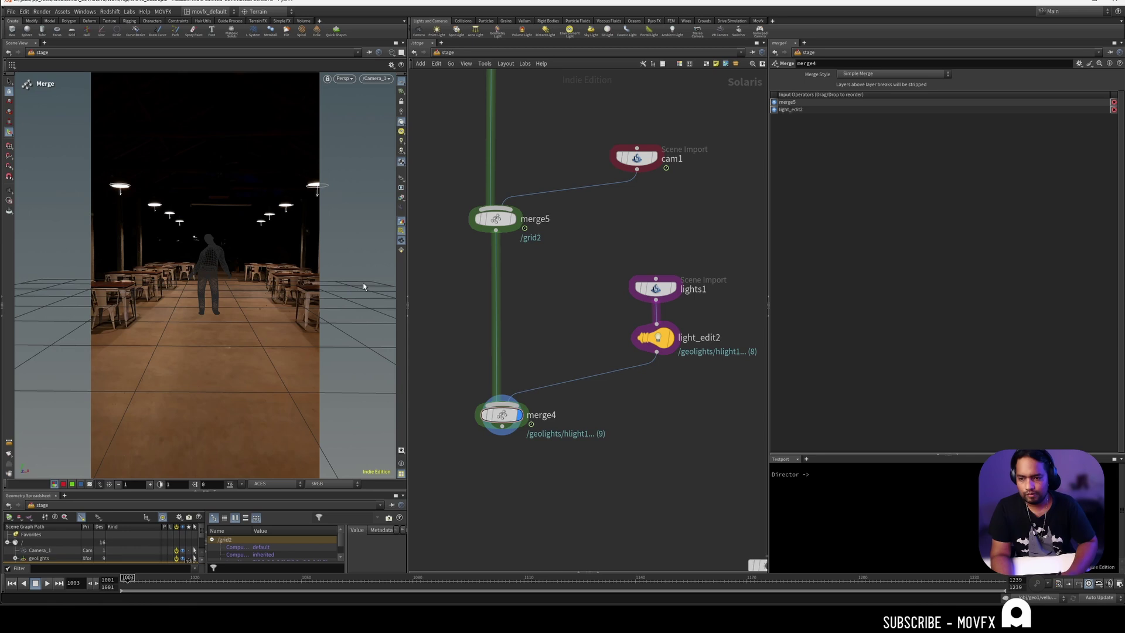
- Scrub through the timeline to check the camera move, stopping at frame 1070, and save the scene
mouse_move(169, 579)
mouse_down()
mouse_move(663, 575)
mouse_move(848, 492)
mouse_move(137, 557)
mouse_move(531, 527)
mouse_up()
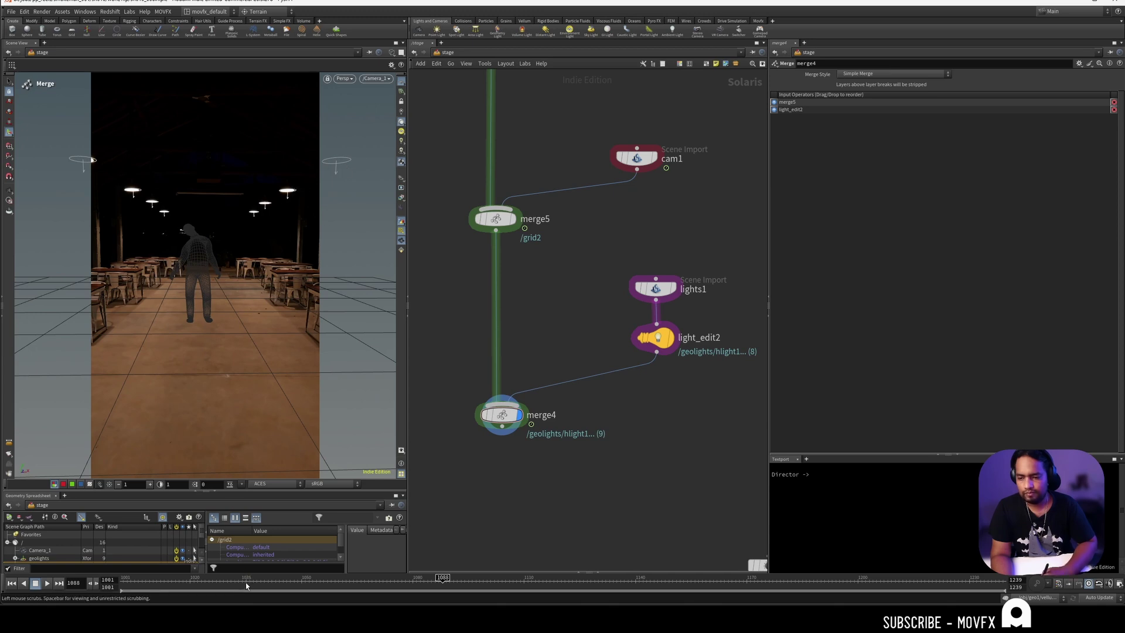
mouse_move(246, 584)
mouse_down()
mouse_move(194, 583)
mouse_move(713, 577)
mouse_move(191, 581)
mouse_move(580, 577)
mouse_move(214, 577)
mouse_move(733, 528)
mouse_move(554, 533)
mouse_move(225, 579)
mouse_move(644, 579)
mouse_move(128, 581)
mouse_up()
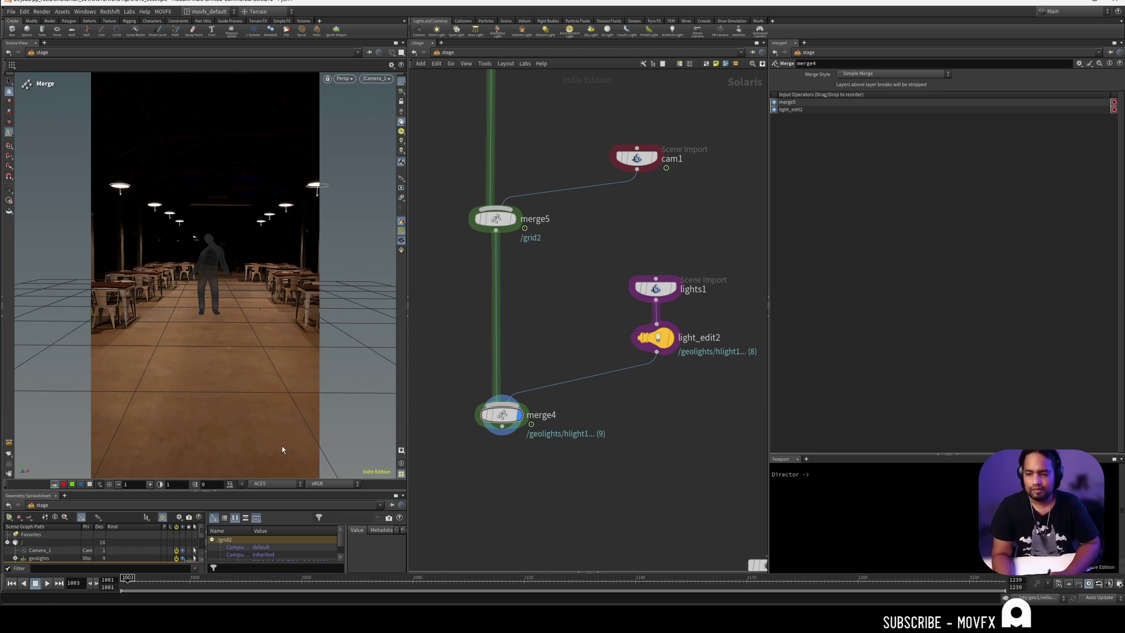
drag(164, 583, 407, 563)
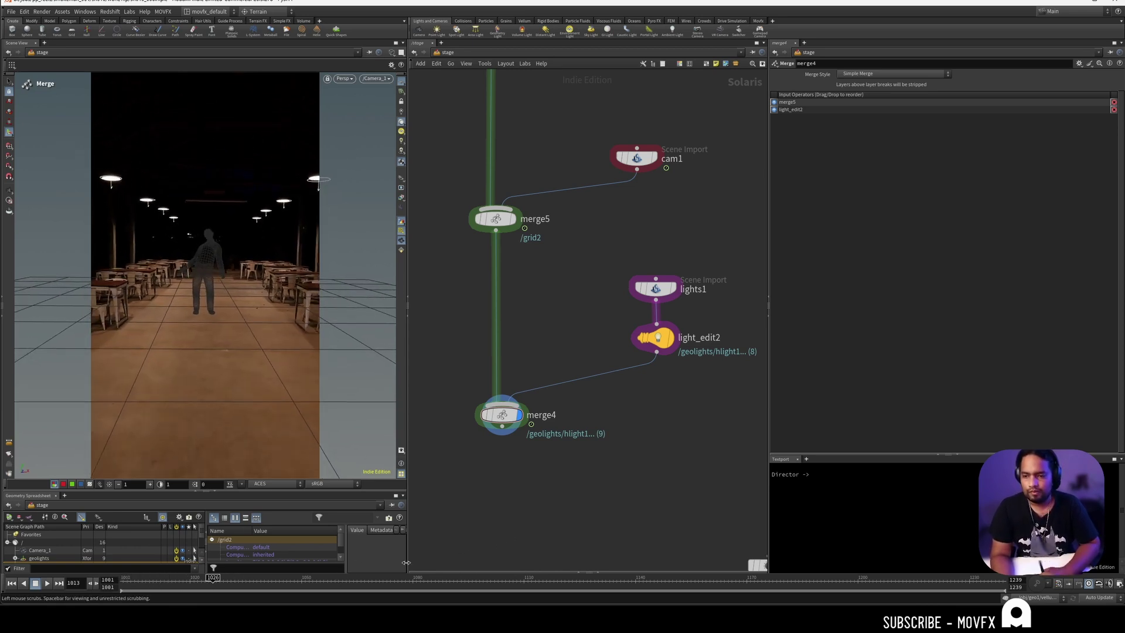
key(ctrl+s)
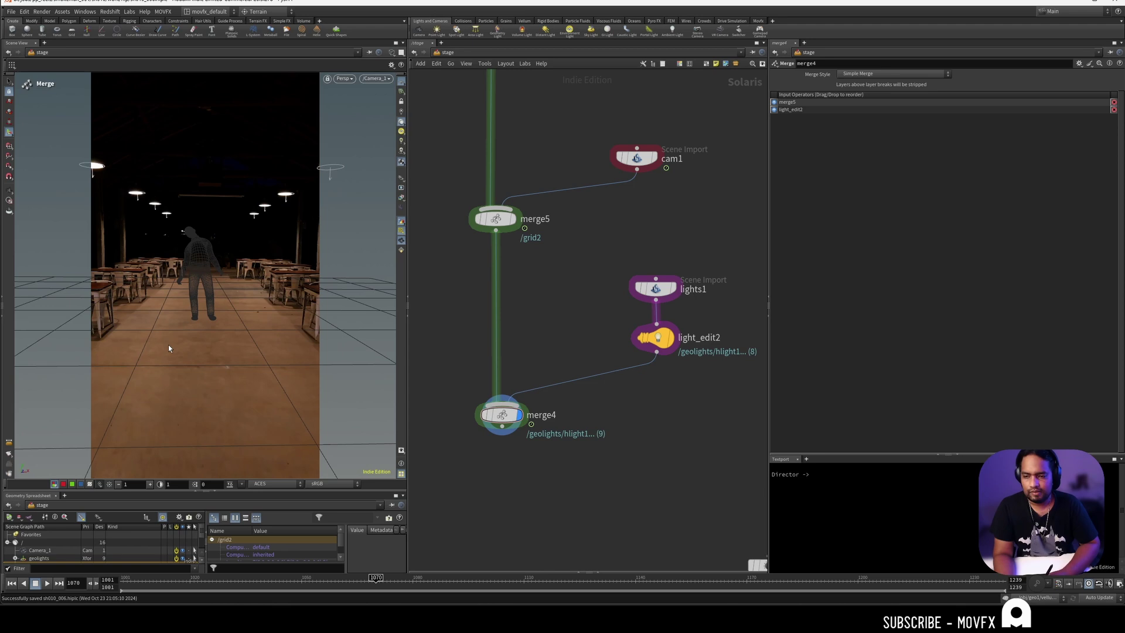
- Add a Background Plate node below merge4 and connect merge4's output to it
middle_drag(501, 289, 512, 217)
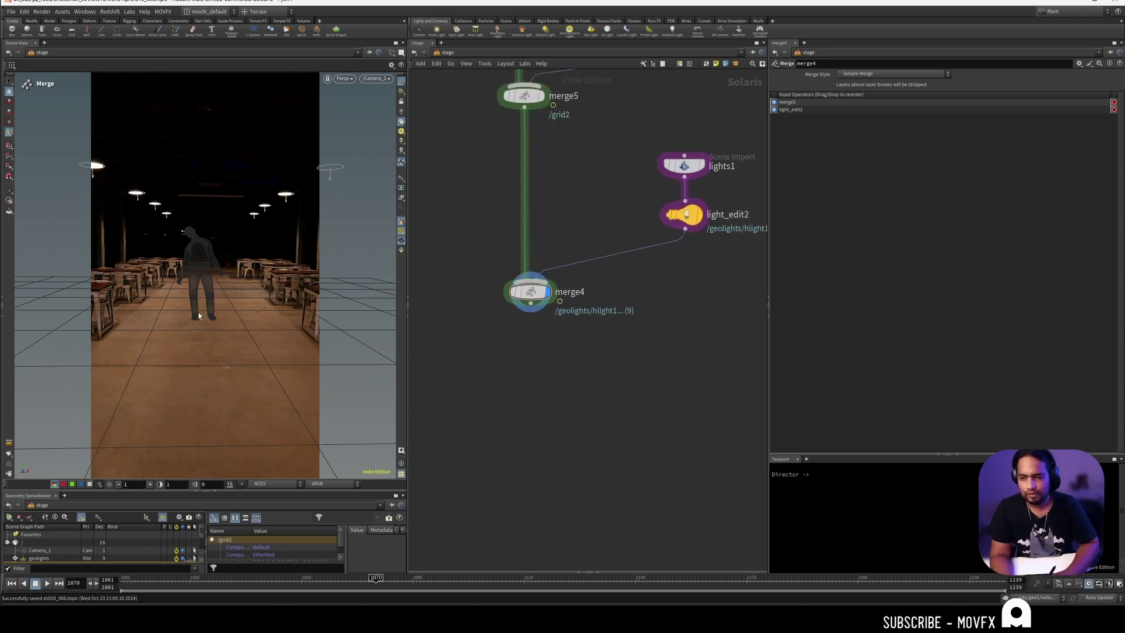
key(Tab)
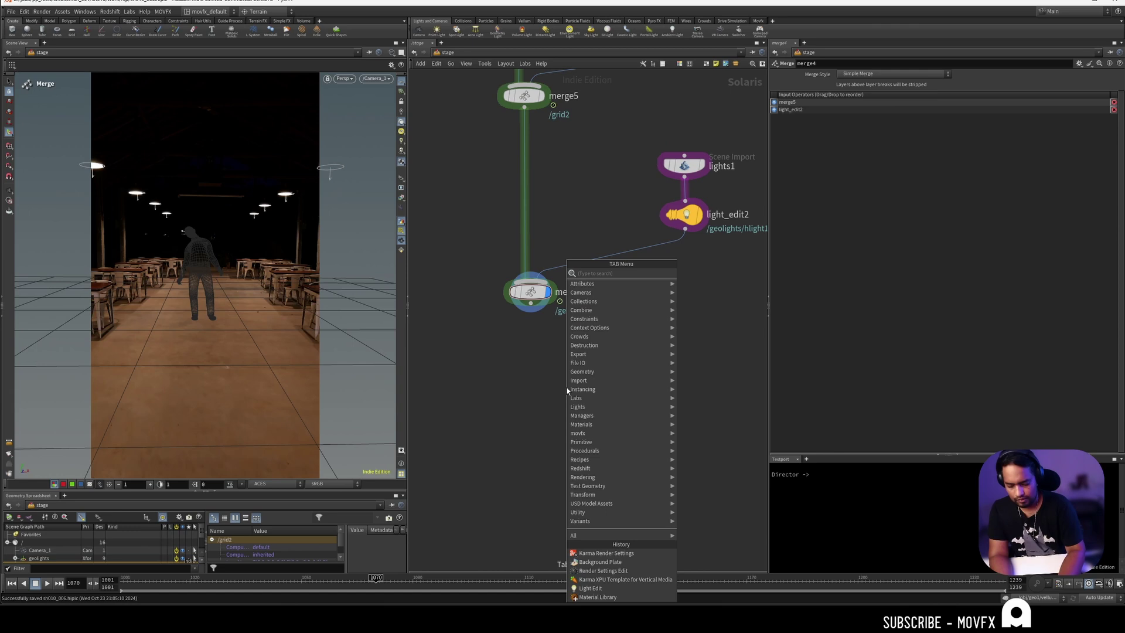
text(ho)
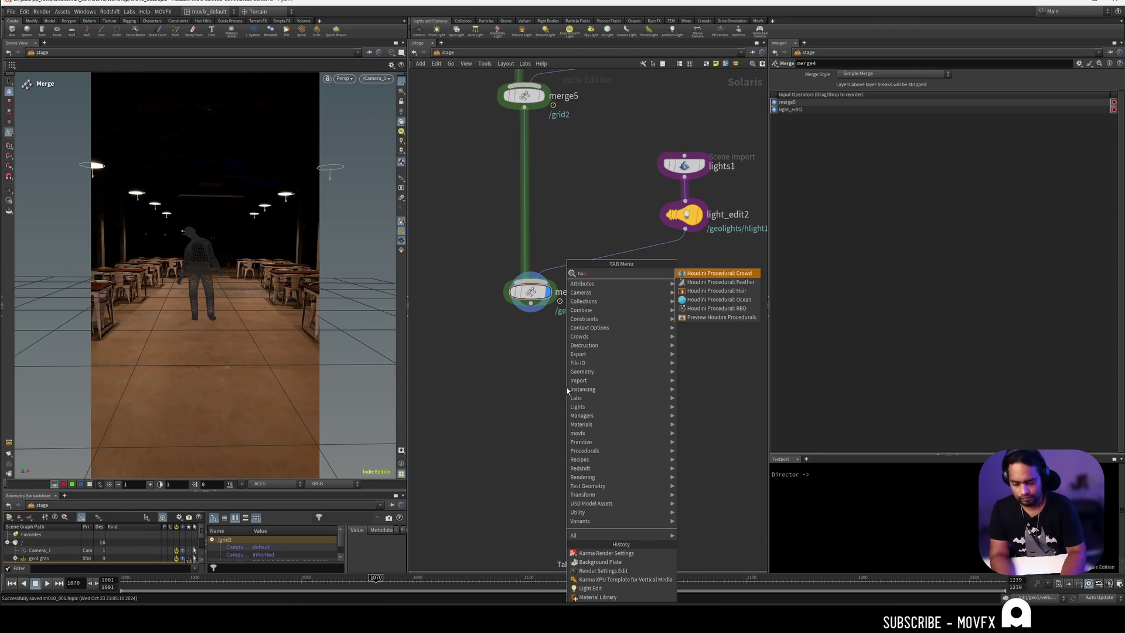
key(BackSpace)
key(BackSpace)
text(back)
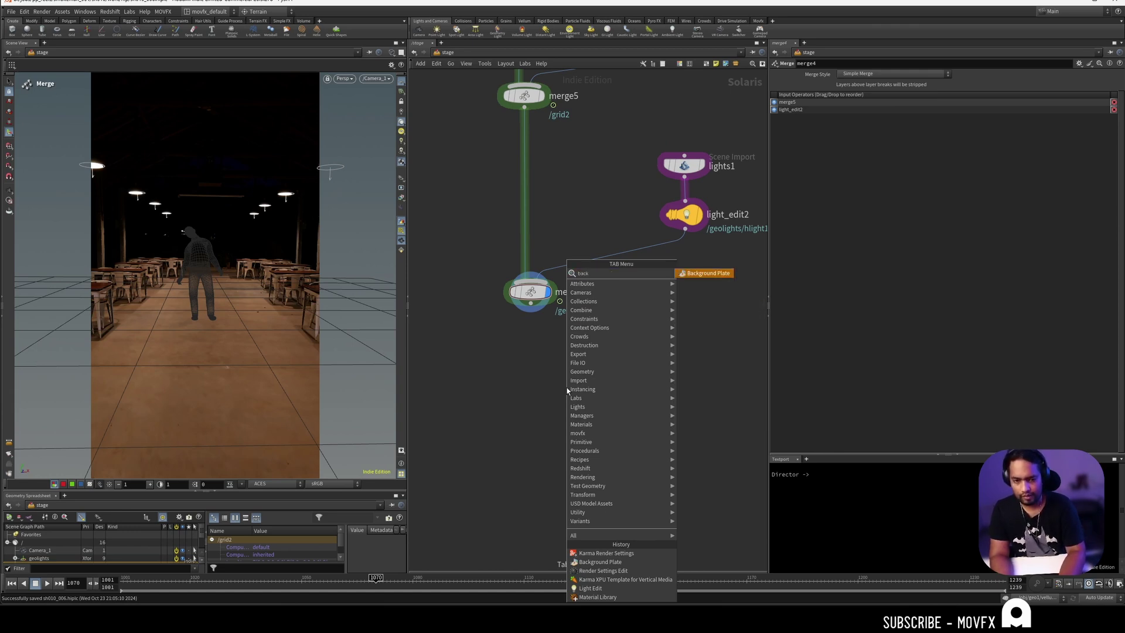
key(Return)
click(567, 388)
drag(564, 388, 530, 303)
click(530, 291)
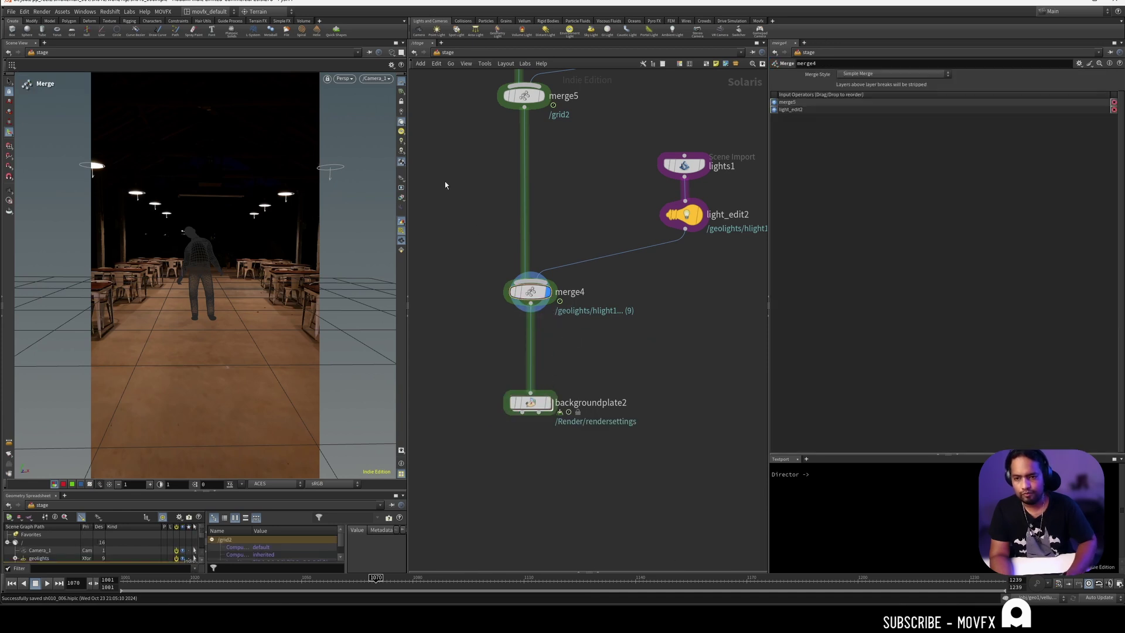
- Switch the viewport renderer to Karma XPU and hide the light guides
click(344, 78)
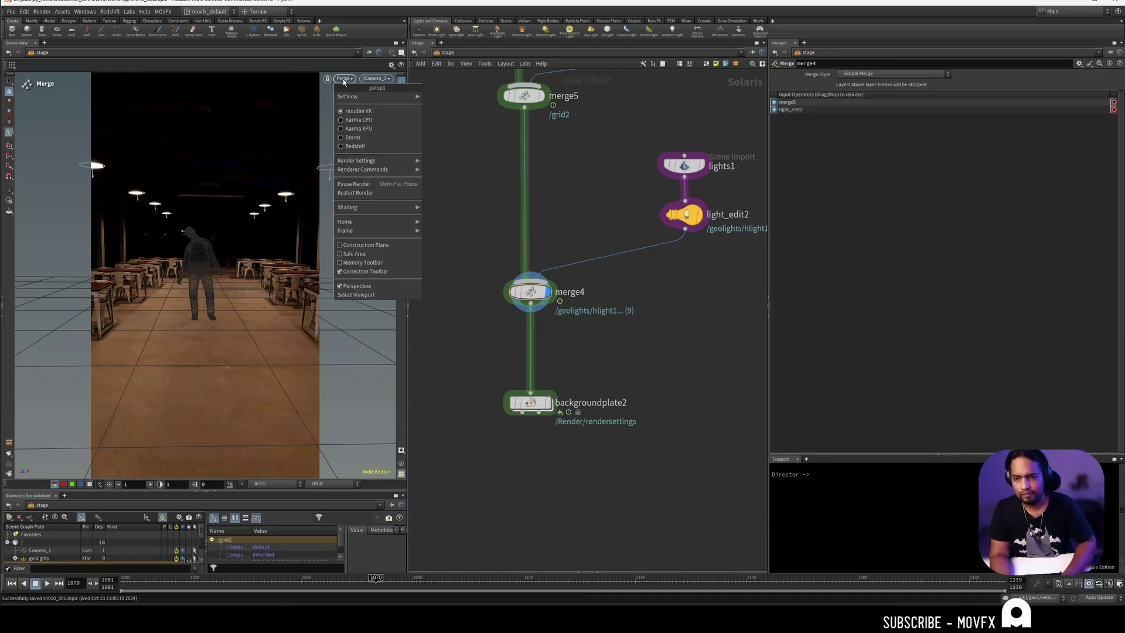
click(359, 129)
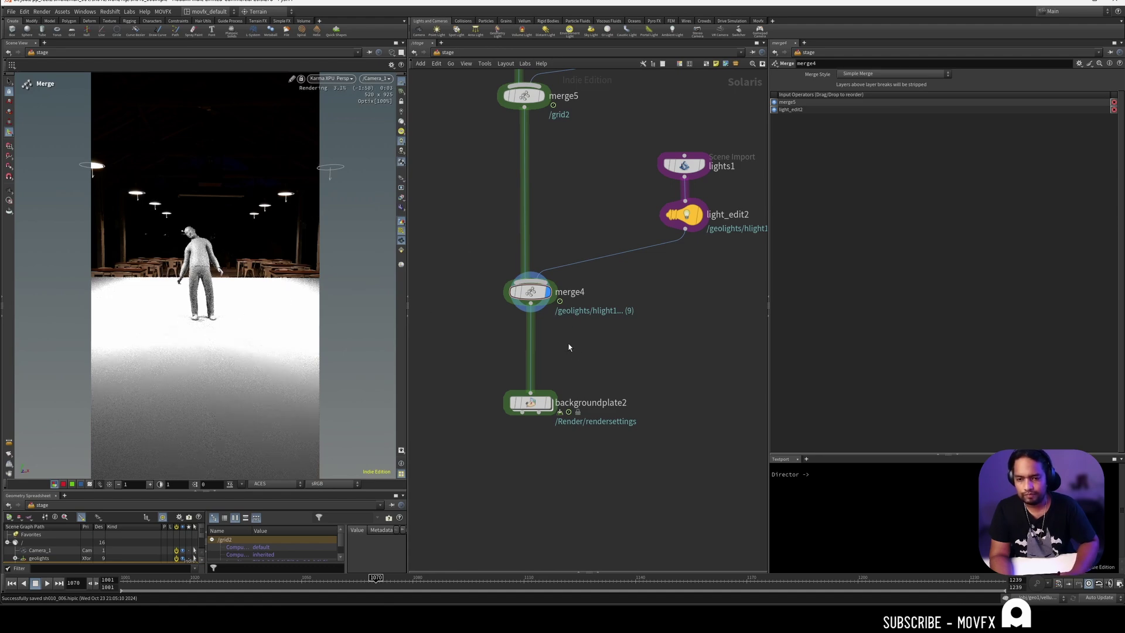
click(401, 240)
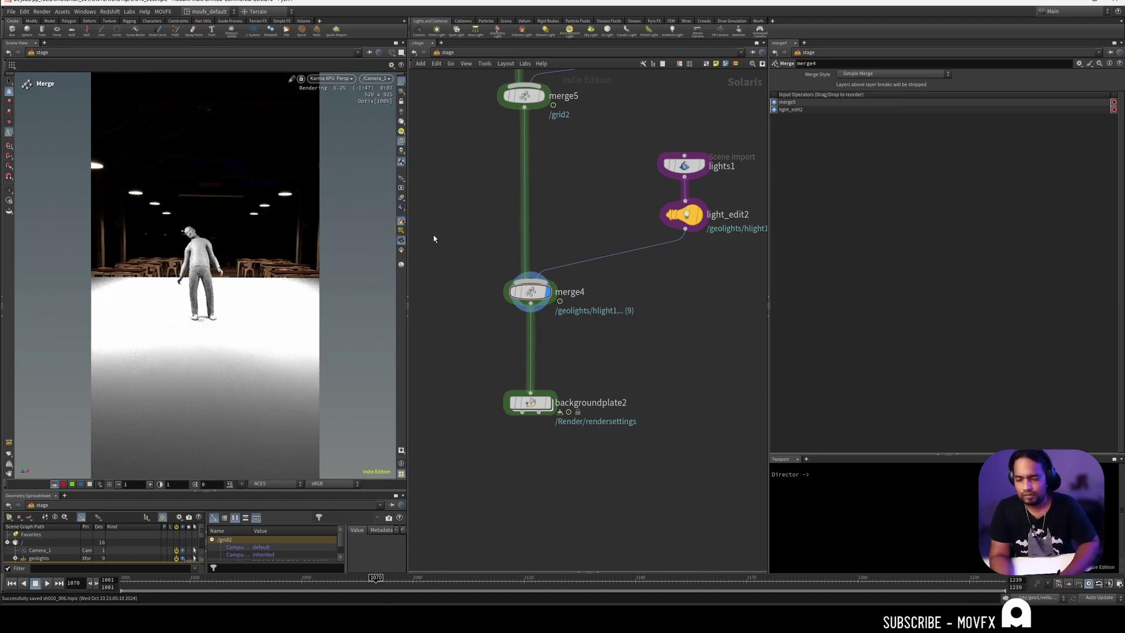
click(402, 231)
click(401, 229)
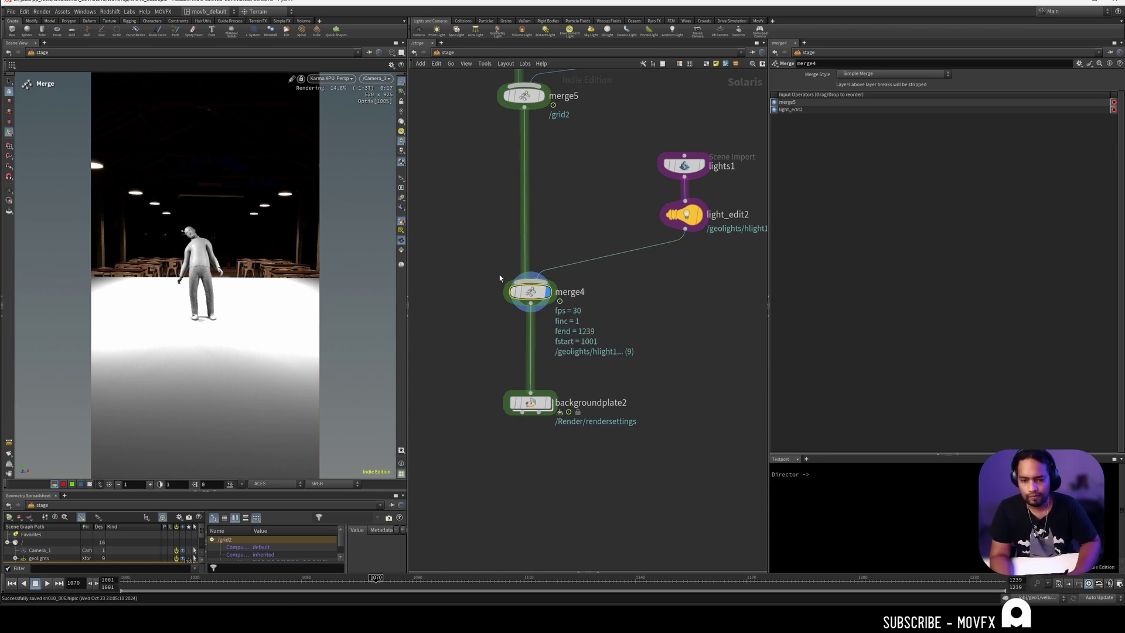
- Display the backgroundplate2 node in the viewport
middle_drag(499, 274, 492, 171)
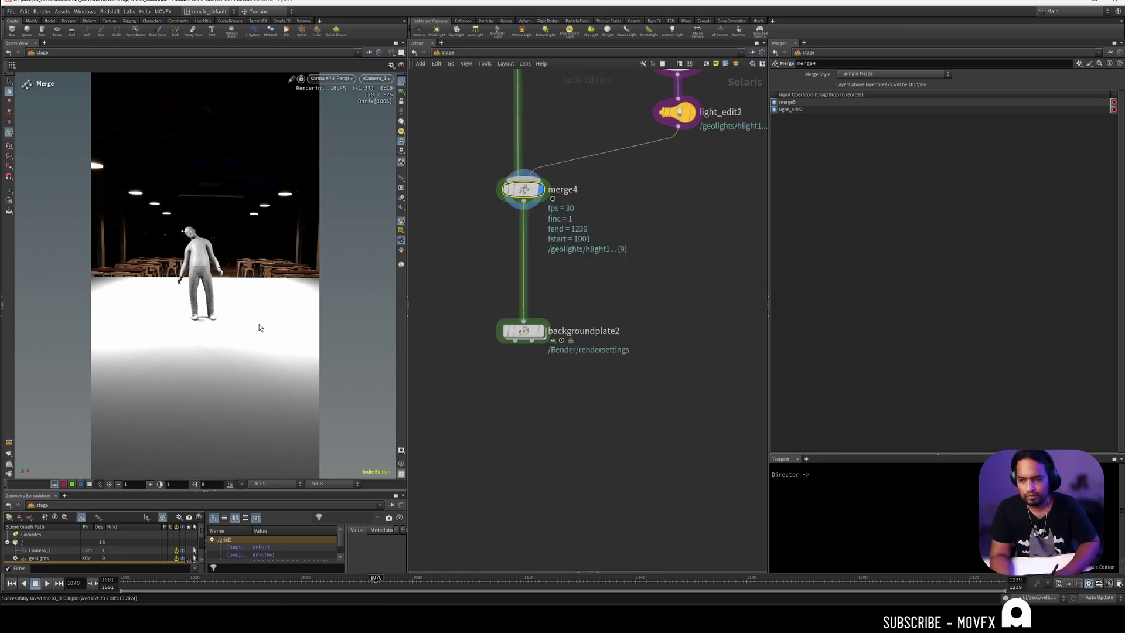
click(540, 330)
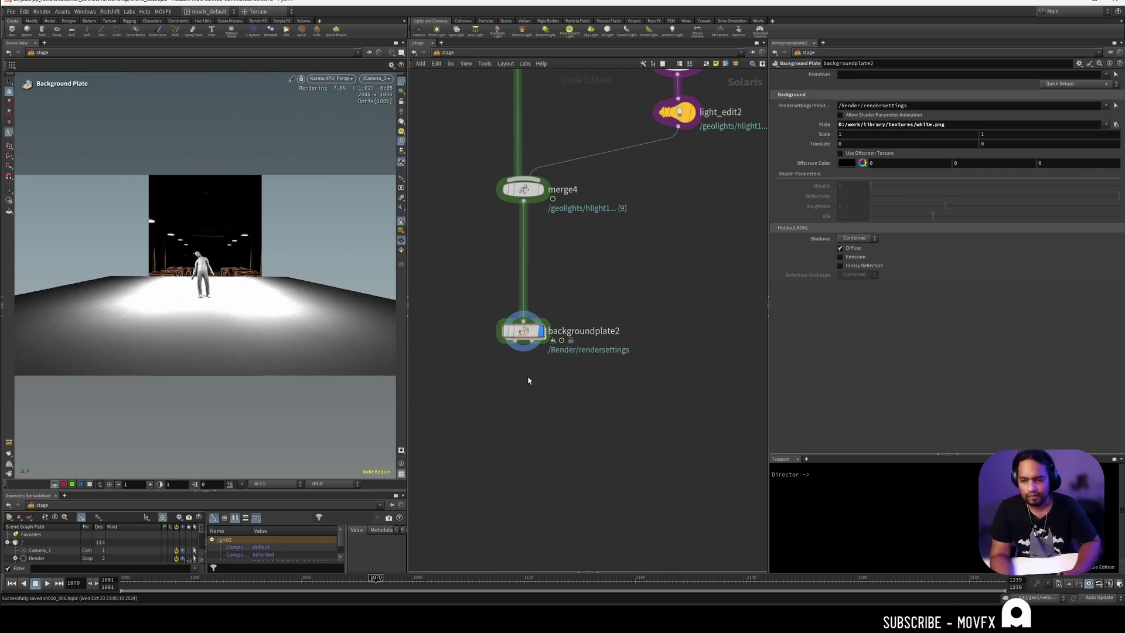
scroll(539, 376, up, 2)
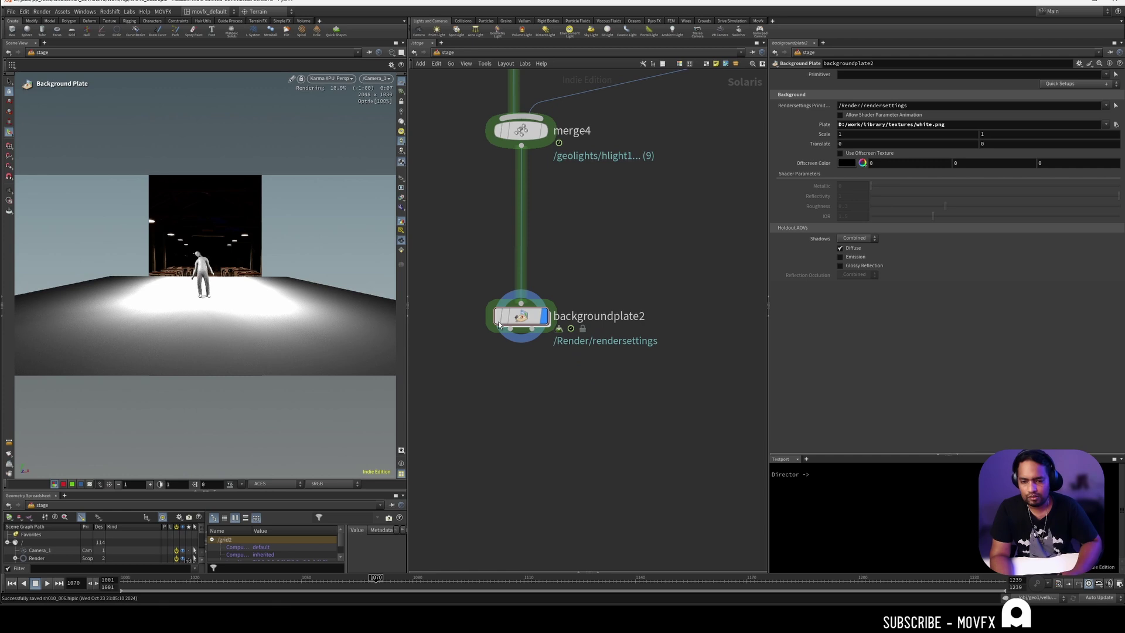
mouse_move(523, 323)
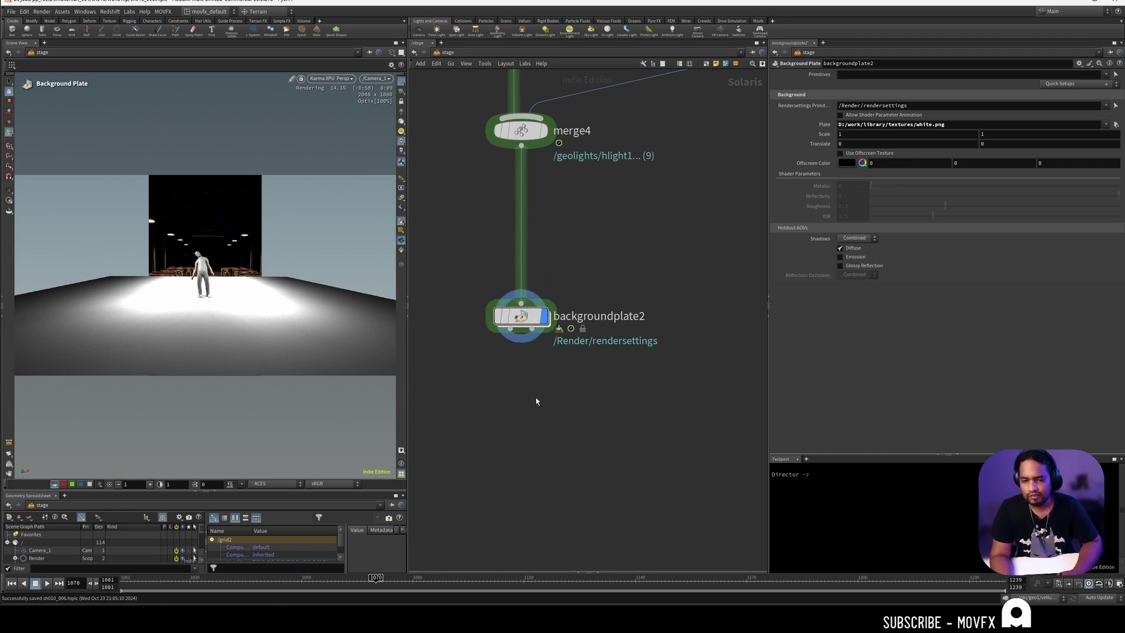
- Look inside backgroundplate2 at its background material network and return to the stage network
double_click(521, 316)
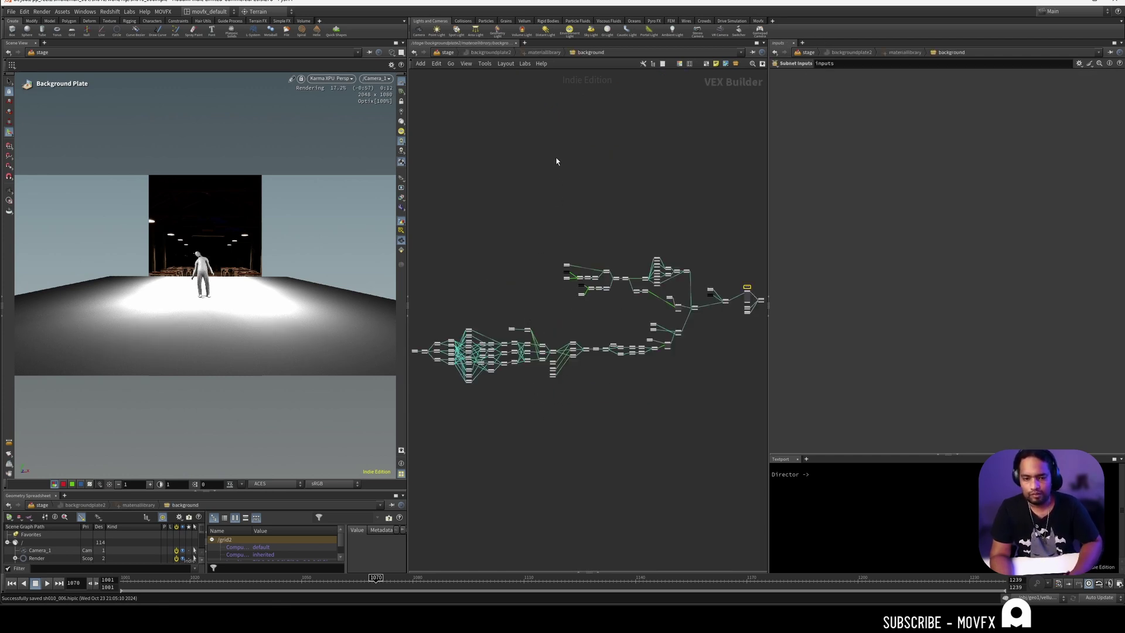
key(u)
key(u)
key(u)
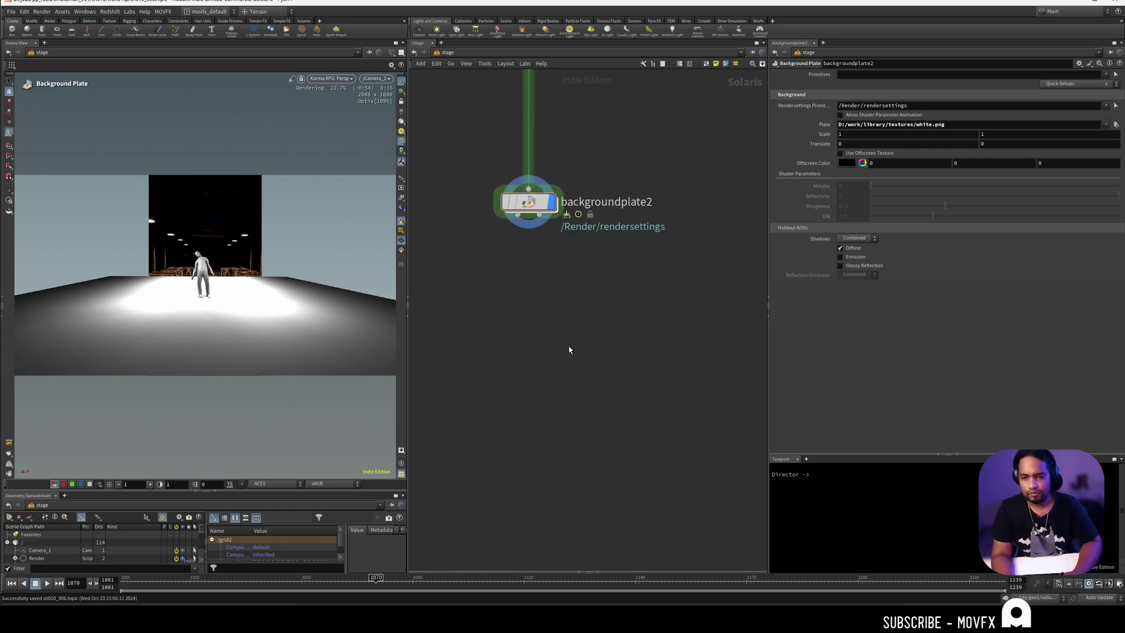
- Add a Karma Render Settings node below backgroundplate2
key(Tab)
text(ren)
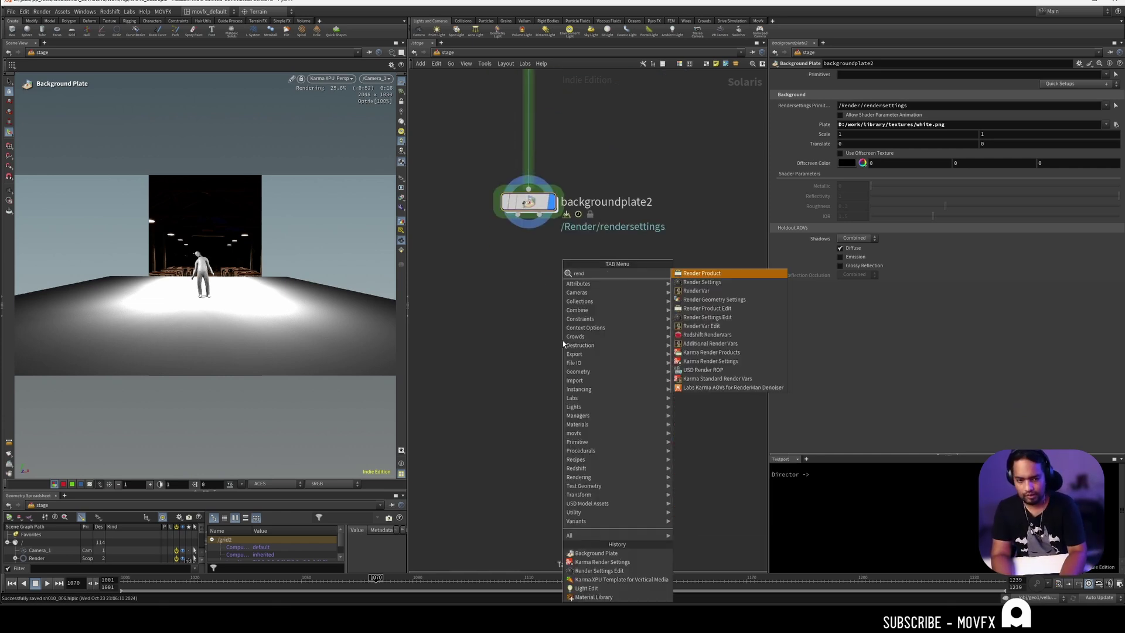
key(BackSpace)
key(BackSpace)
key(BackSpace)
key(BackSpace)
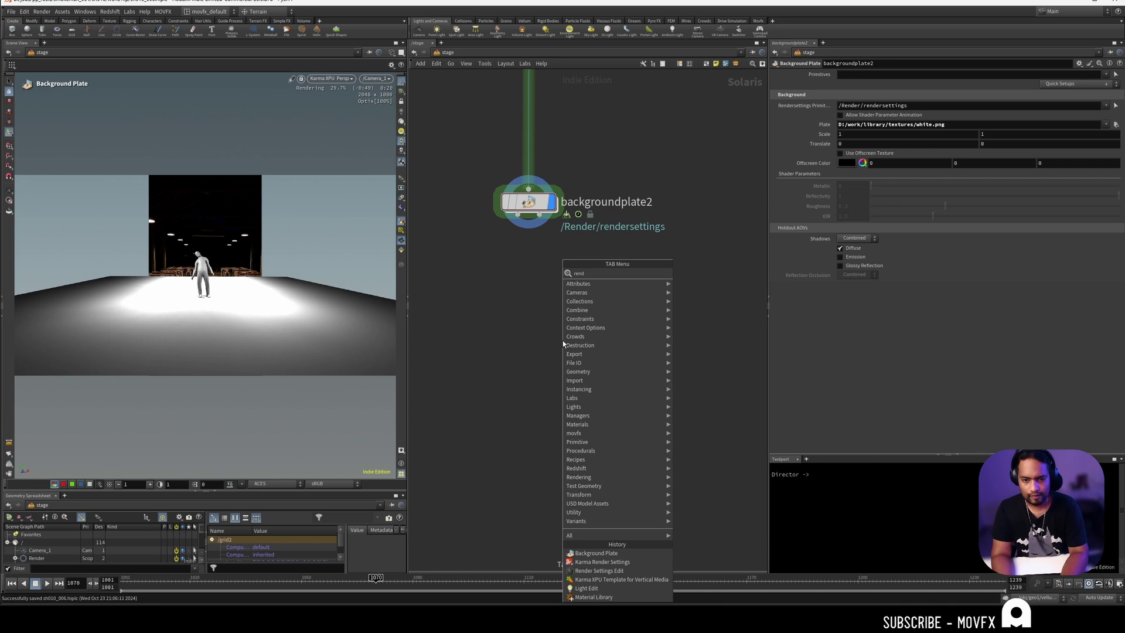
text(karm)
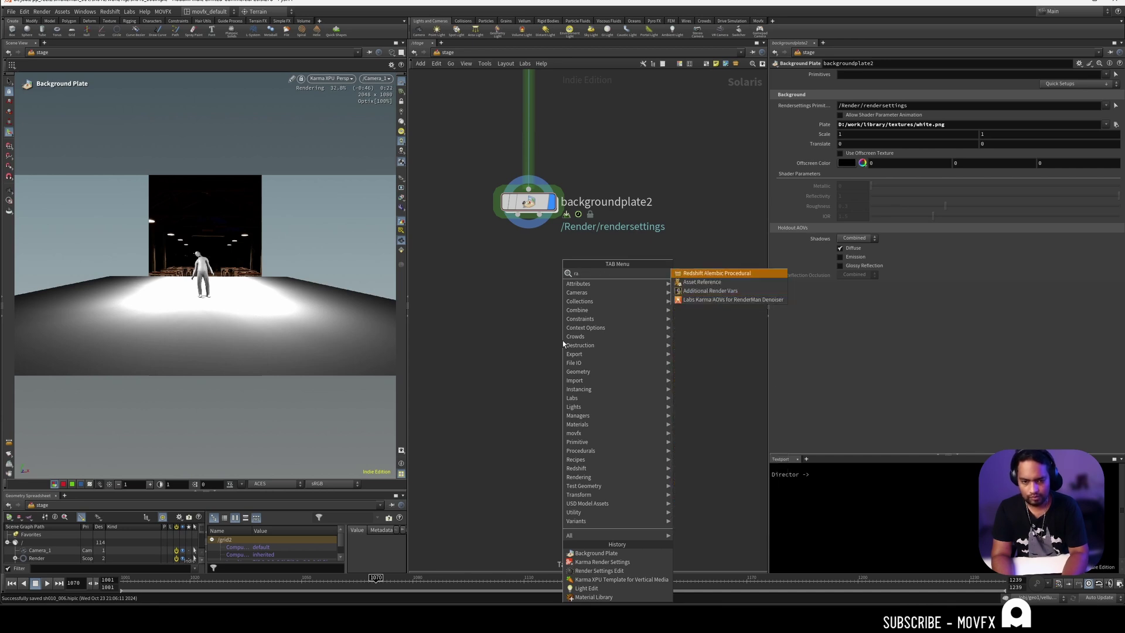
text( re)
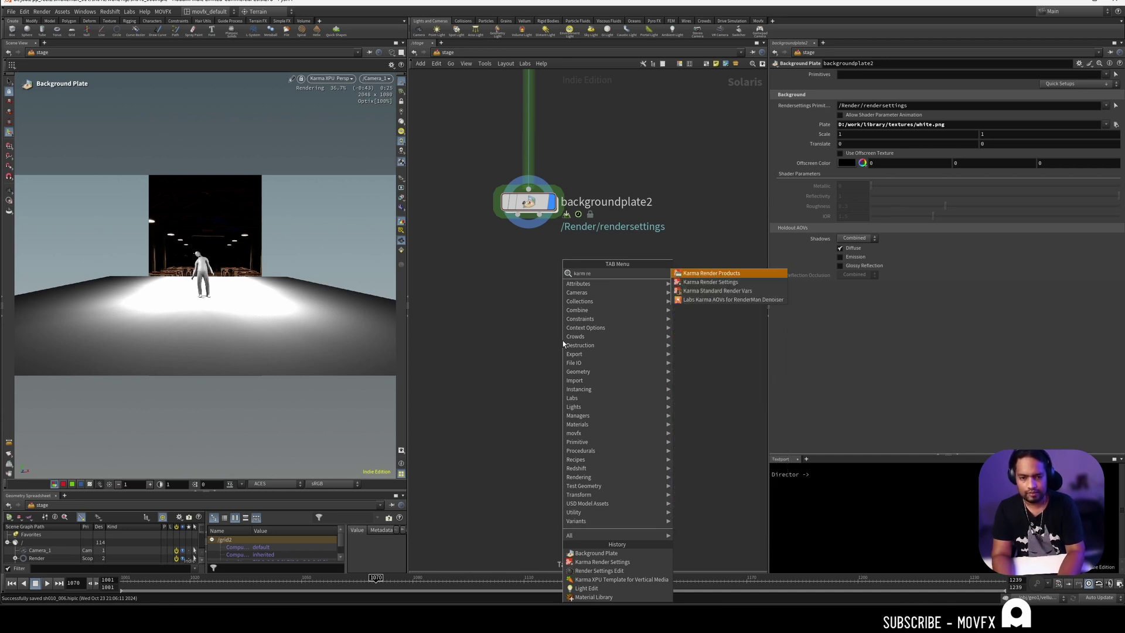
key(Down)
key(Return)
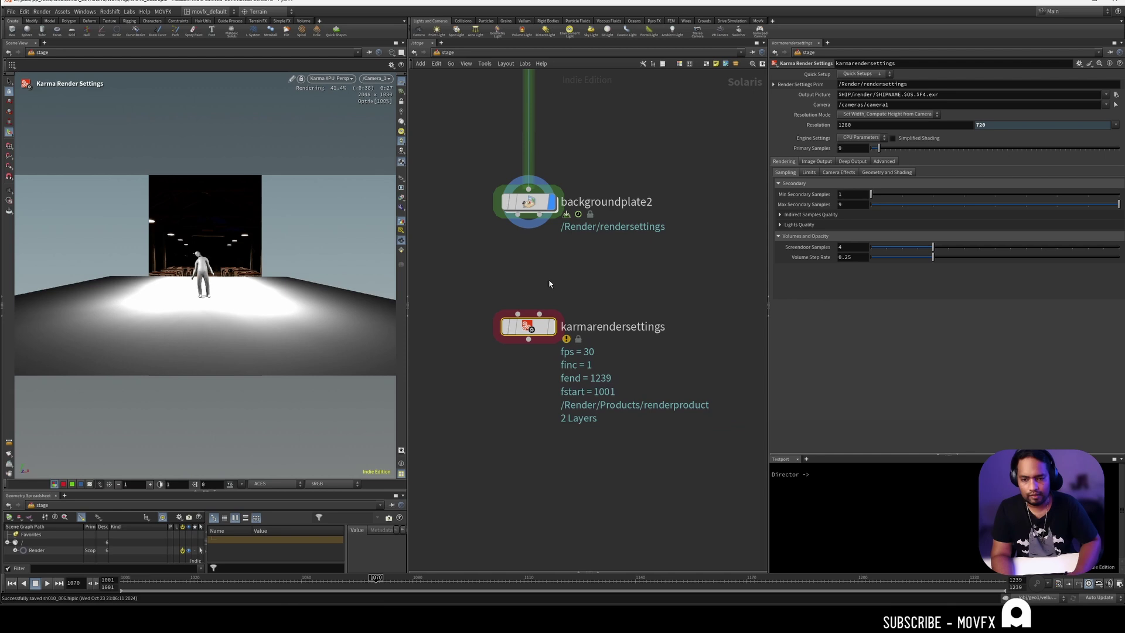
- Connect both outputs of backgroundplate2 to the two inputs of karmarendersettings
click(520, 317)
drag(520, 315, 518, 219)
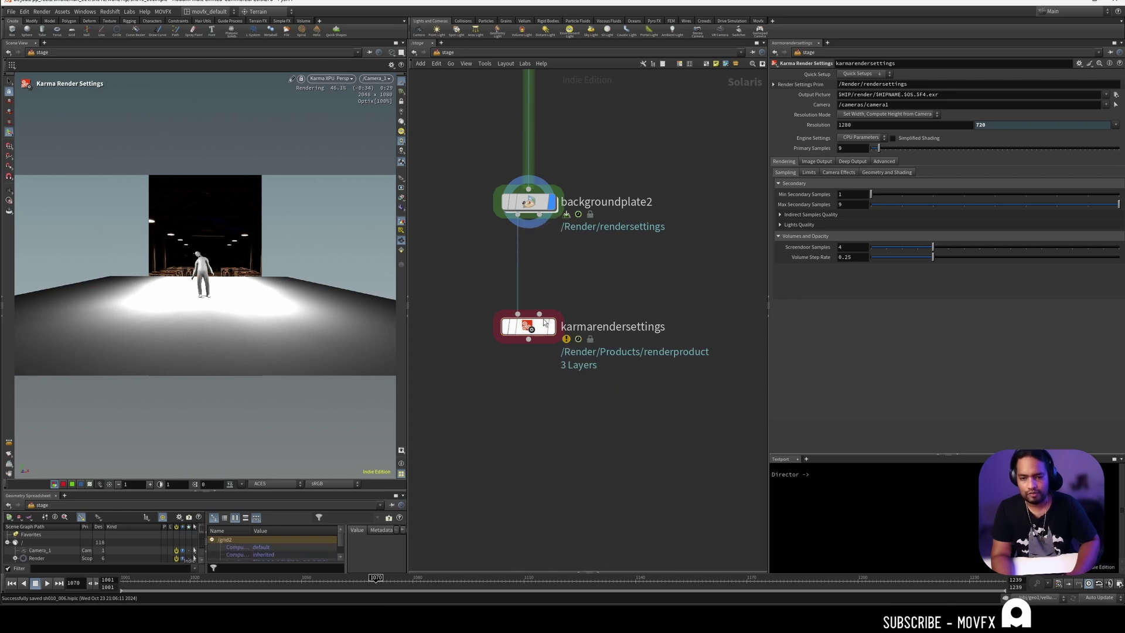
drag(540, 315, 539, 216)
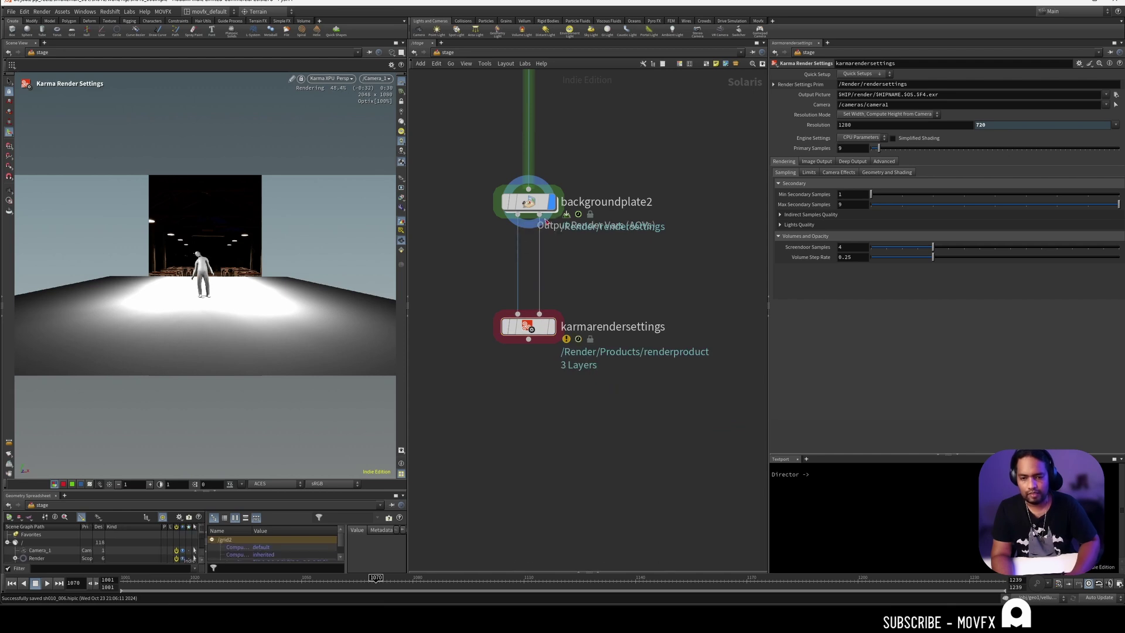
- Display the karmarendersettings node in the viewport and set its render camera to /Camera_1
click(551, 326)
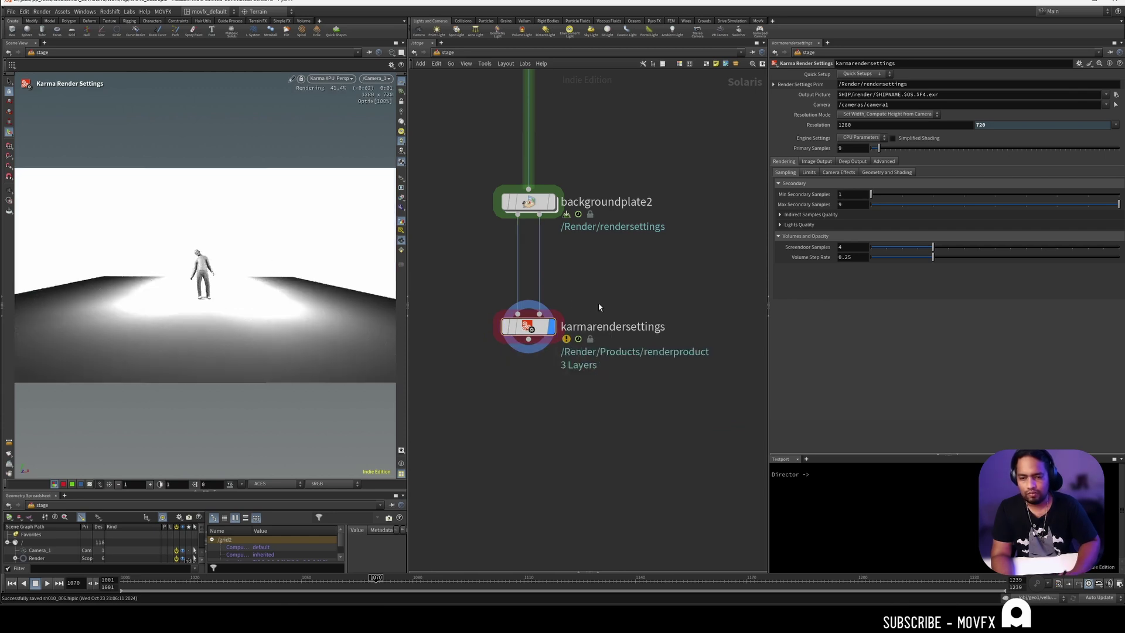
click(1106, 105)
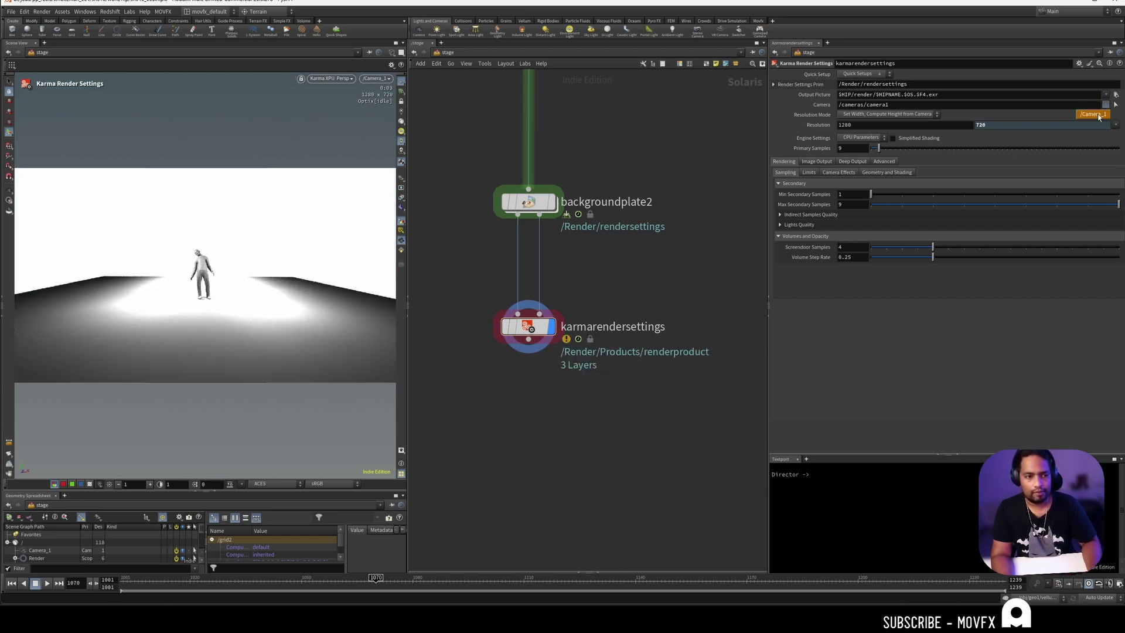
click(1095, 114)
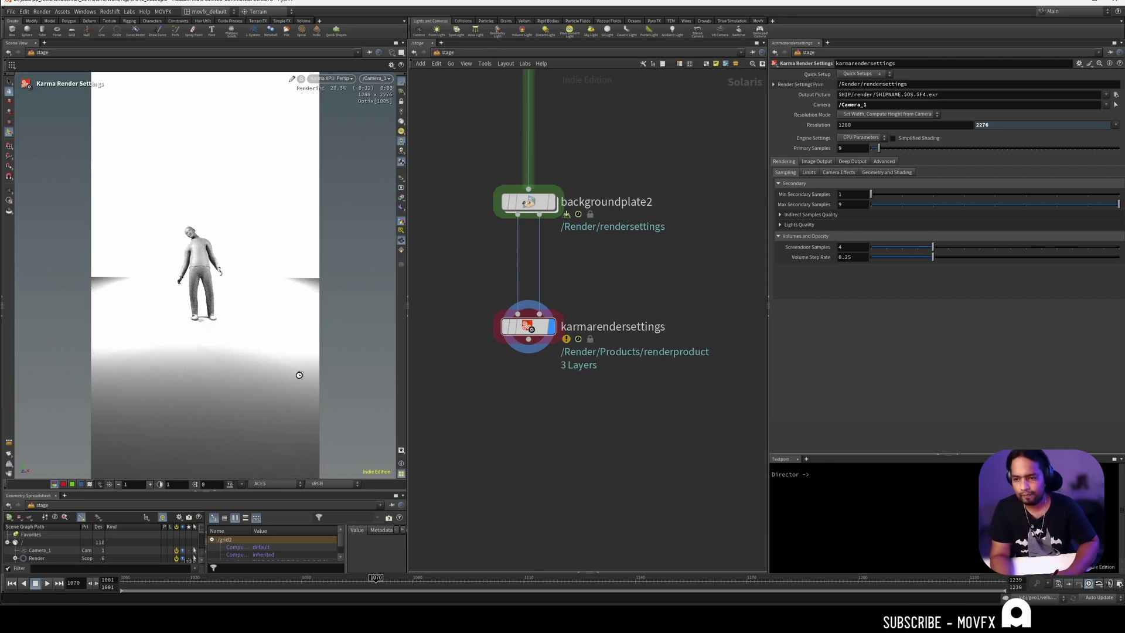
- Display merge4 to compare its render, and return the display to karmarendersettings
middle_drag(590, 90, 586, 278)
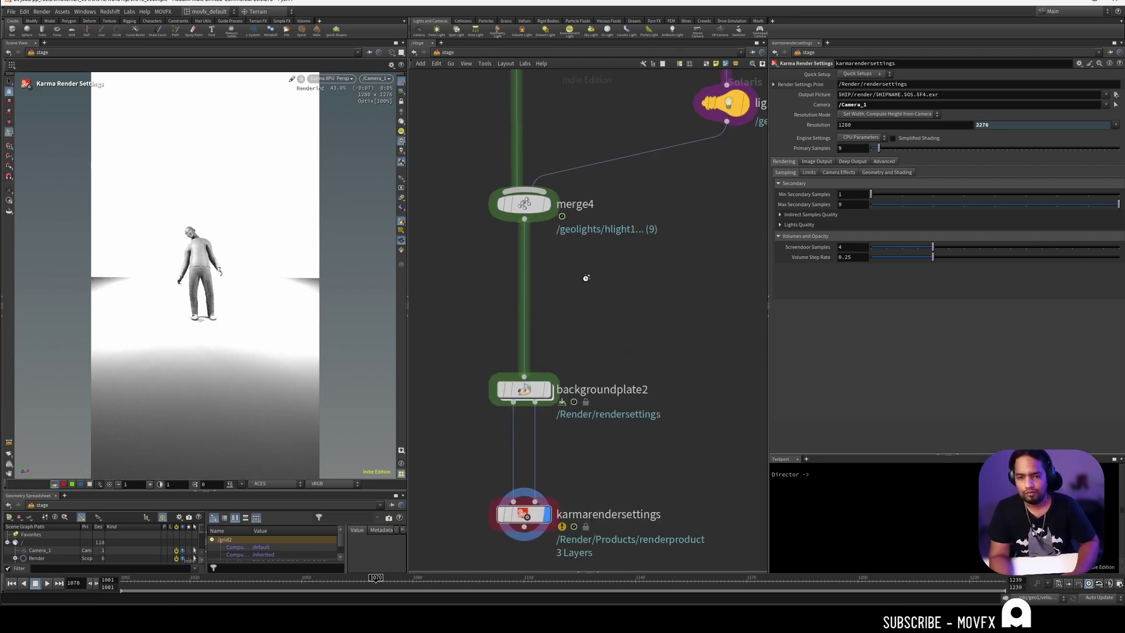
click(545, 208)
click(549, 205)
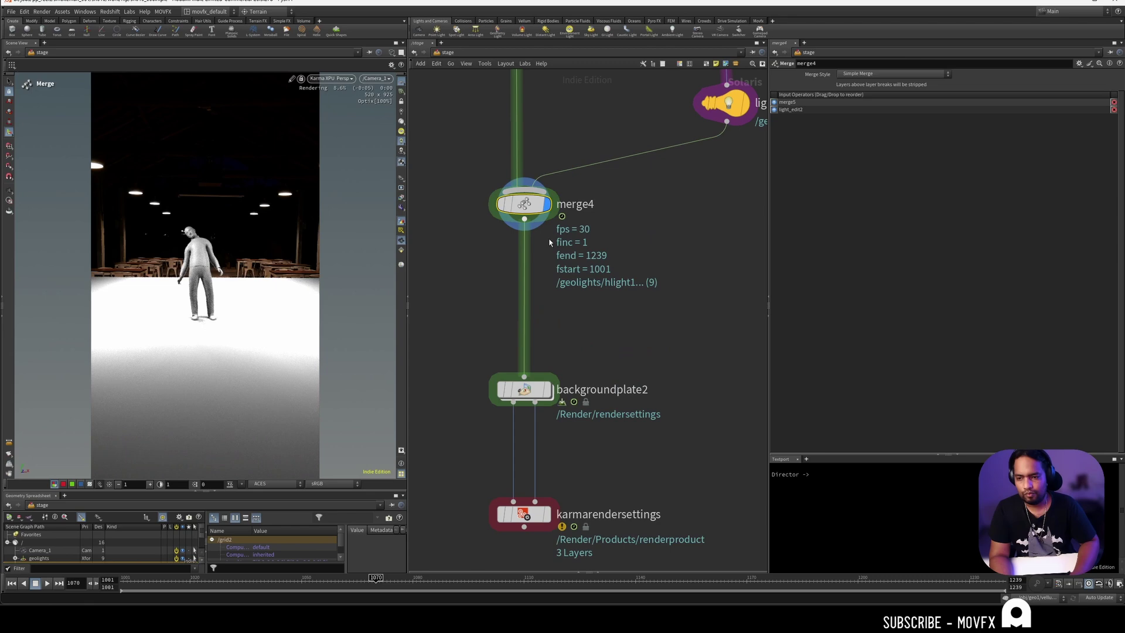
middle_drag(562, 462, 577, 336)
click(561, 388)
click(562, 388)
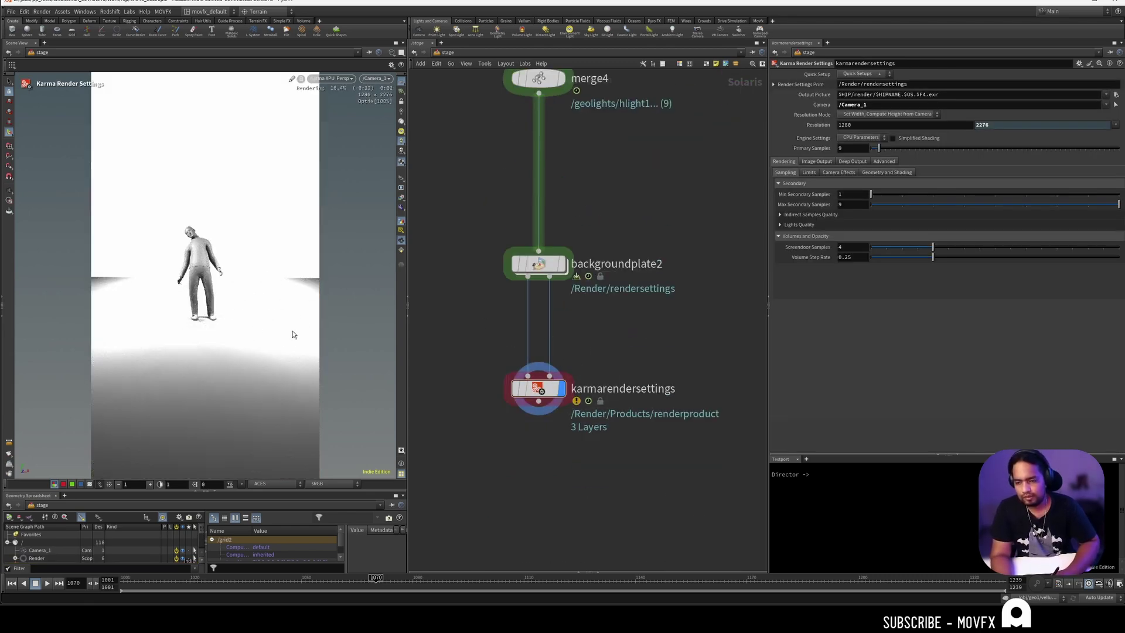
- Assign the /grid2 prim from the scene graph as backgroundplate2's primitive and restart the viewport render
key(Up)
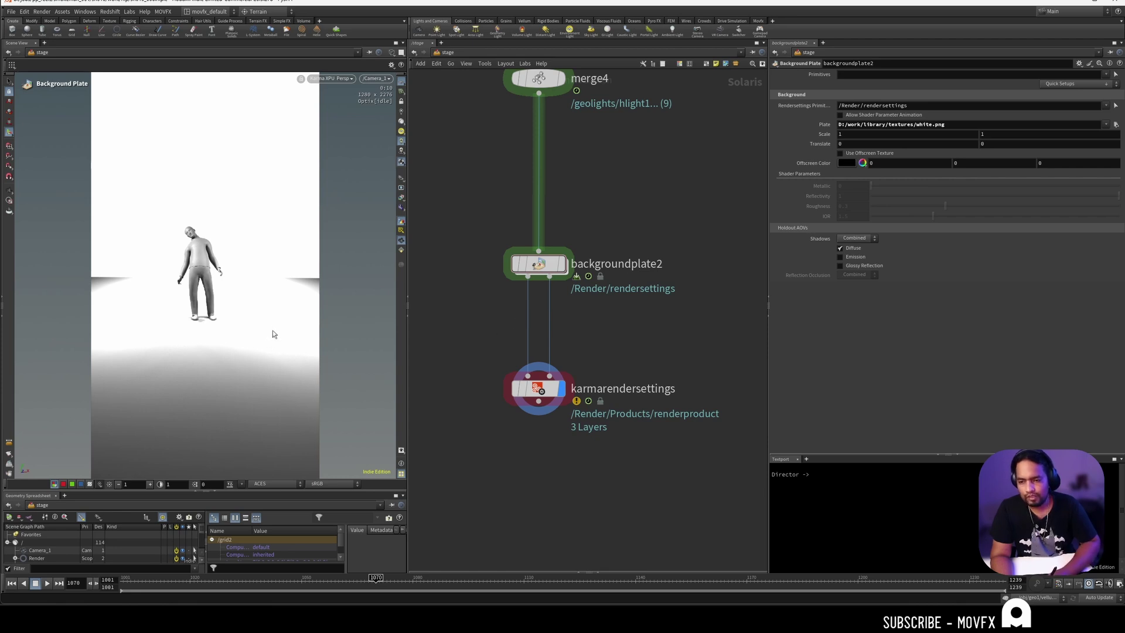
drag(304, 489, 305, 412)
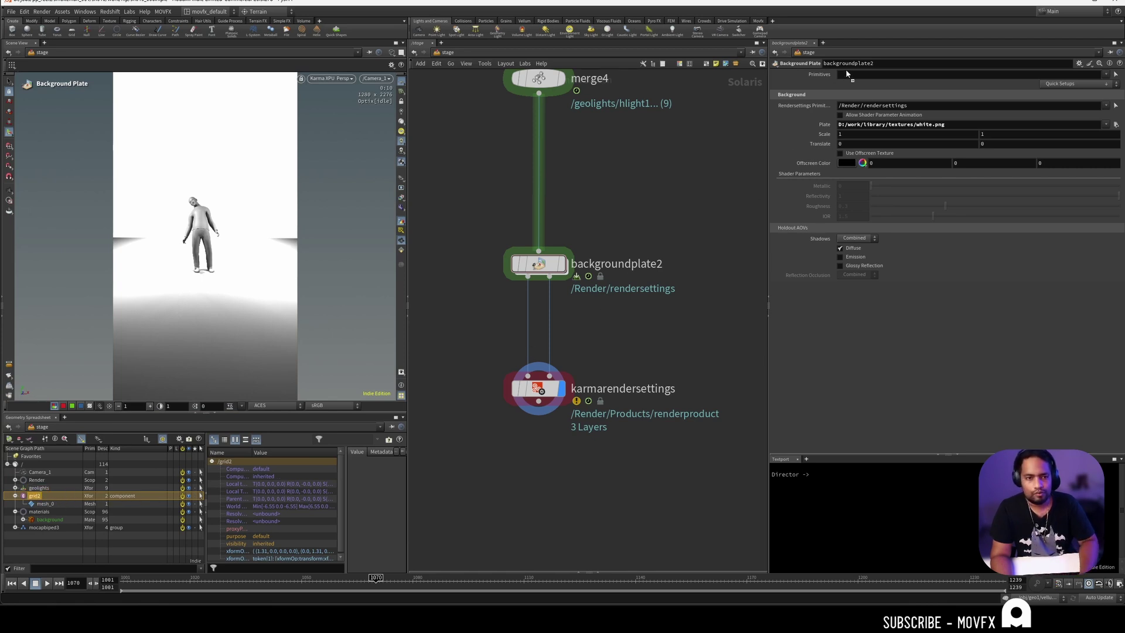
drag(846, 73, 851, 76)
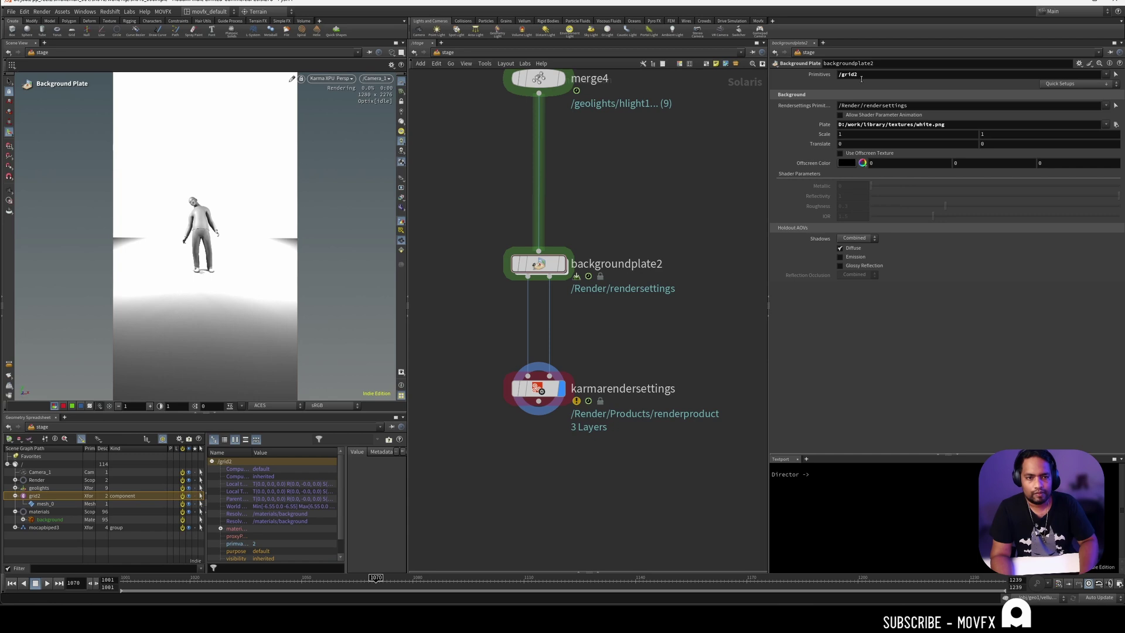
click(870, 75)
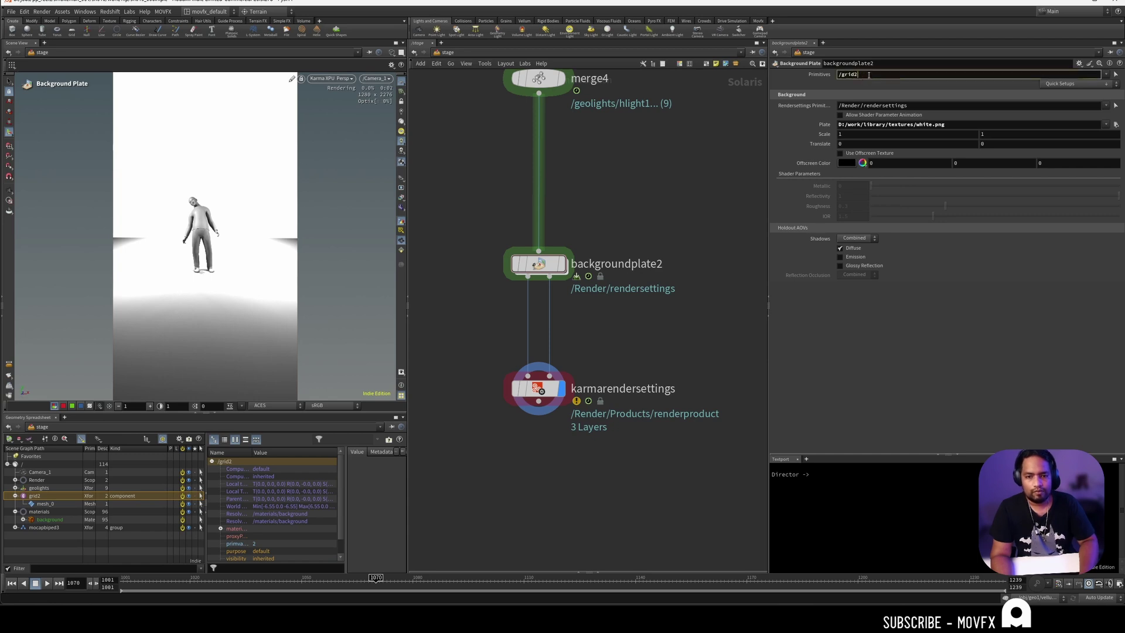
key(Return)
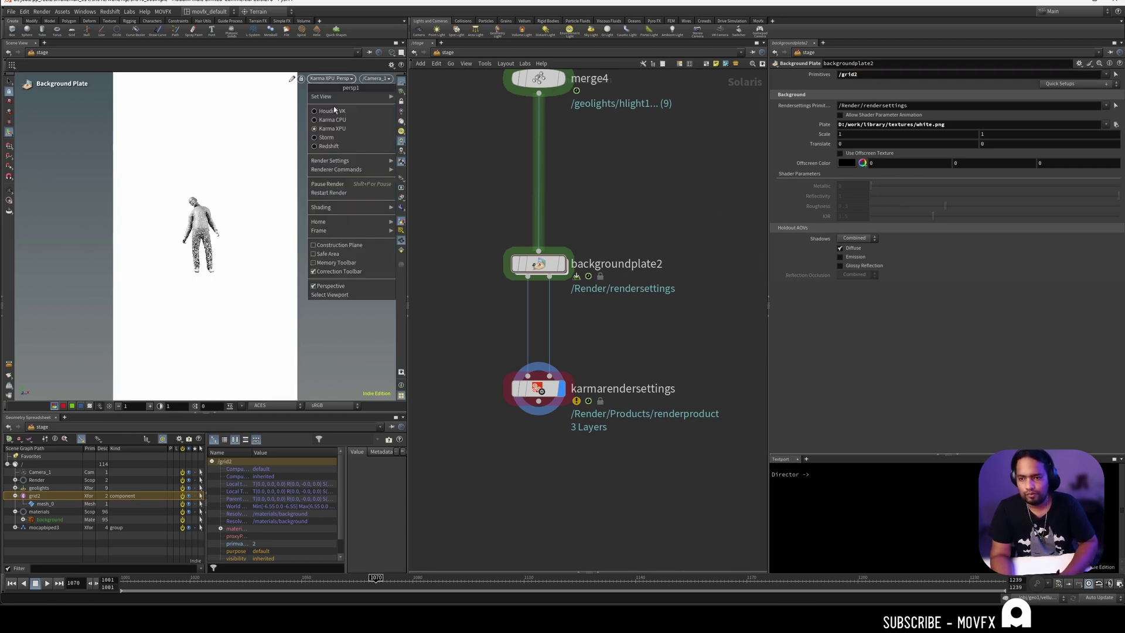
click(331, 78)
click(329, 193)
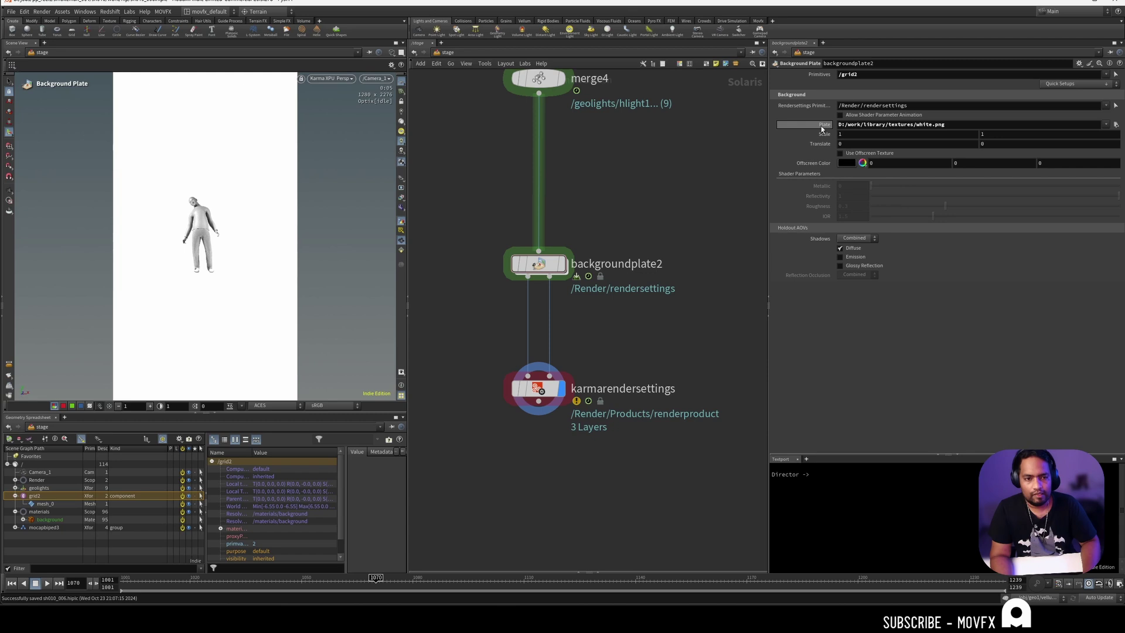
- Replace backgroundplate2's white.png plate with the footage frame I_sh010_v1.1001.jpg from the sh010 input folder
click(957, 126)
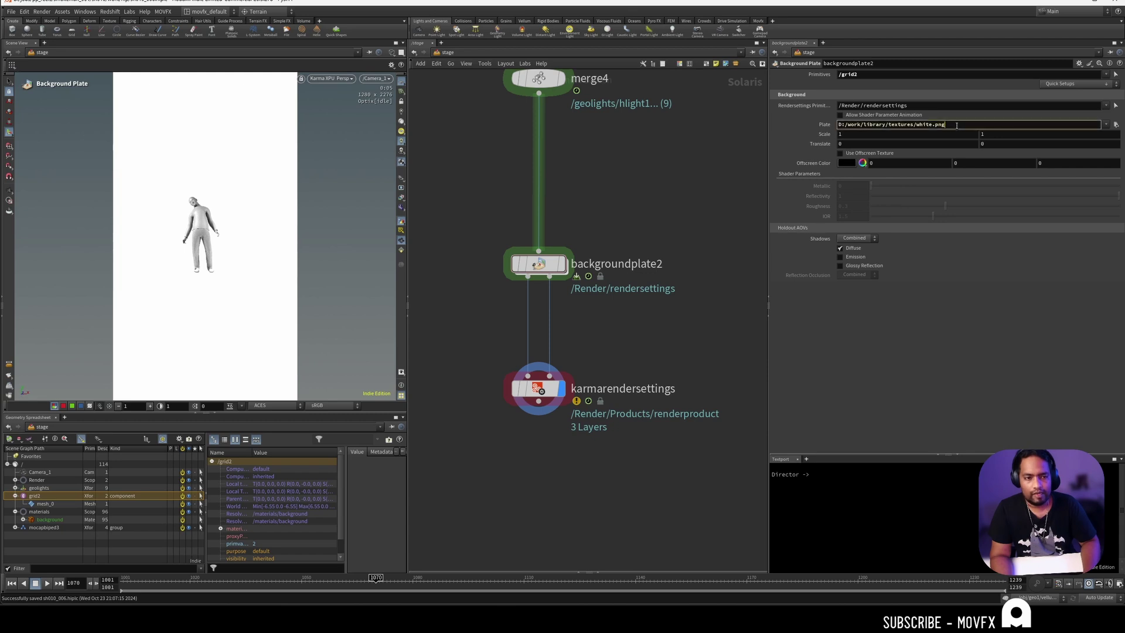
drag(958, 124, 842, 125)
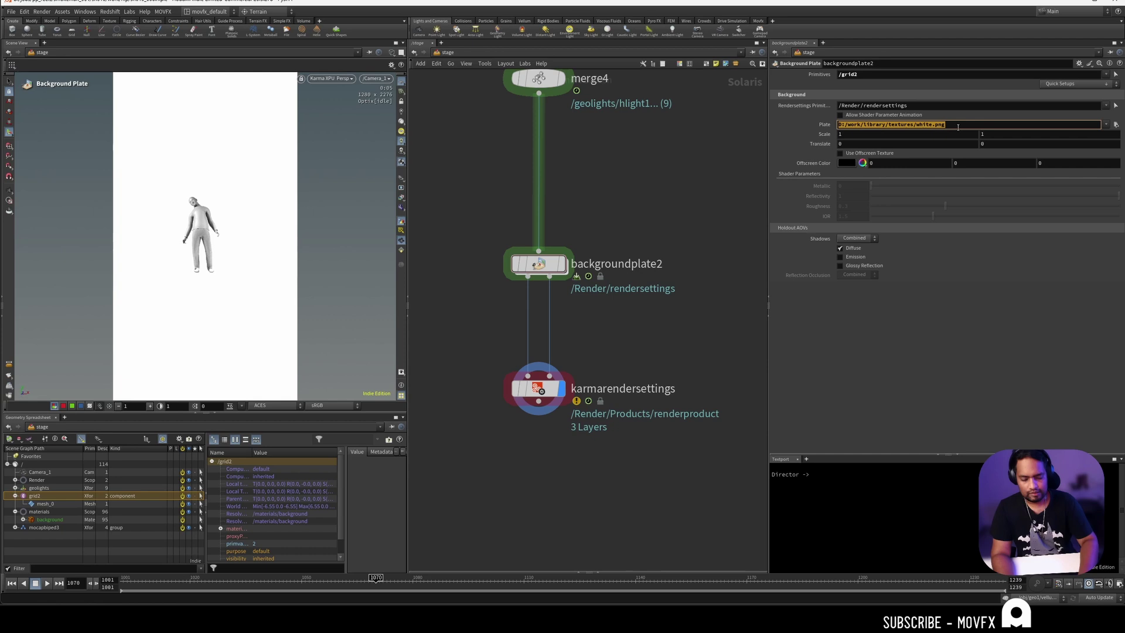
key(BackSpace)
key(BackSpace)
key(Return)
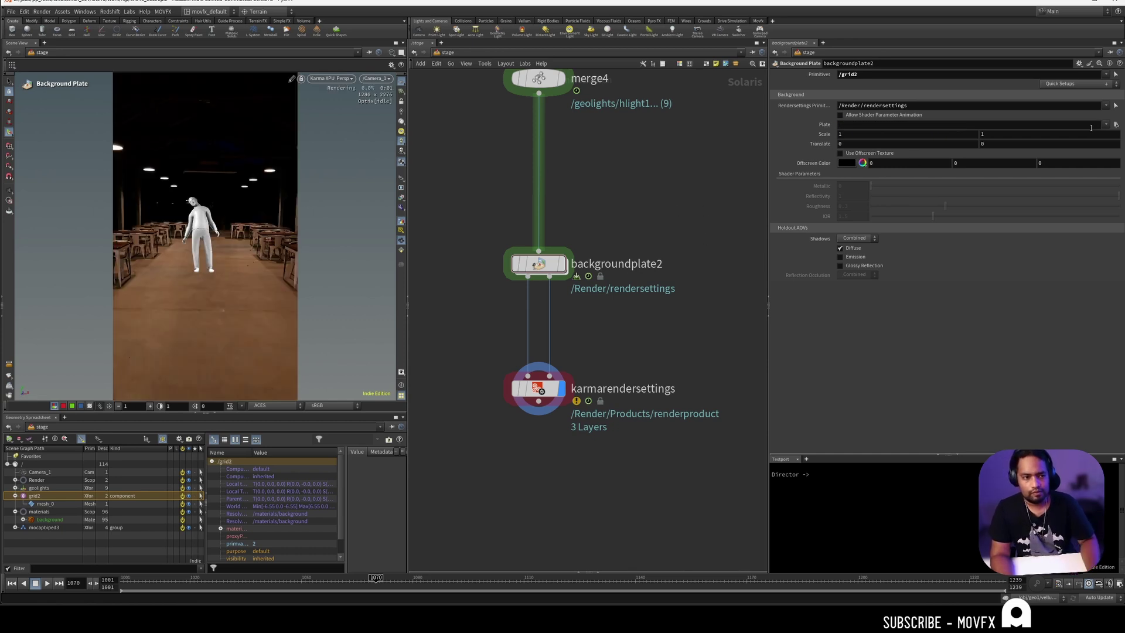
click(1105, 124)
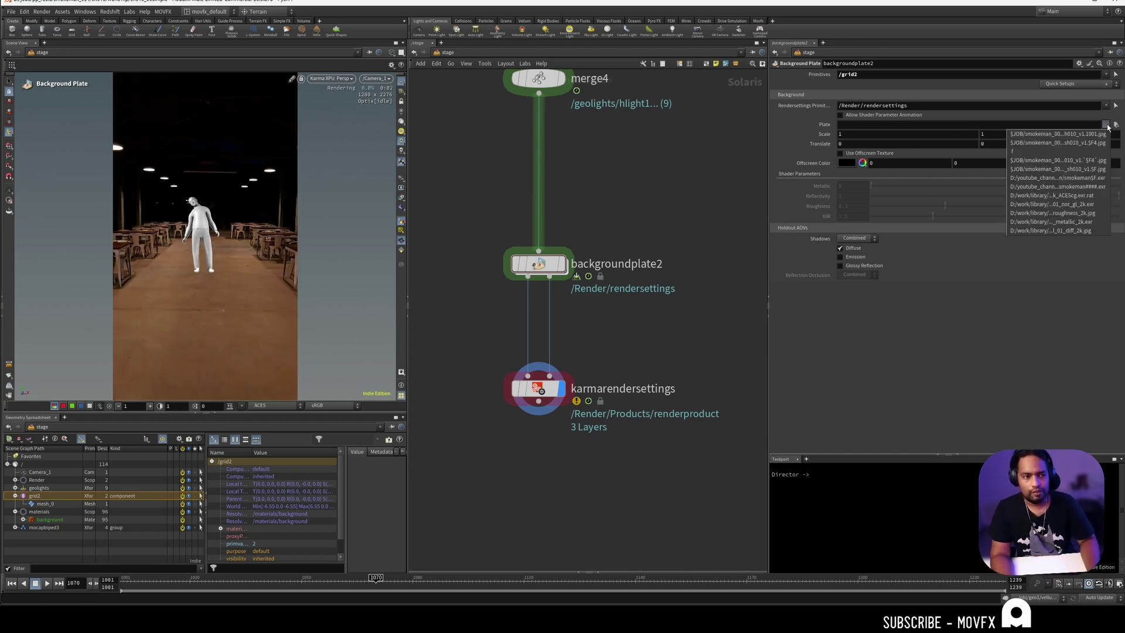
click(1064, 136)
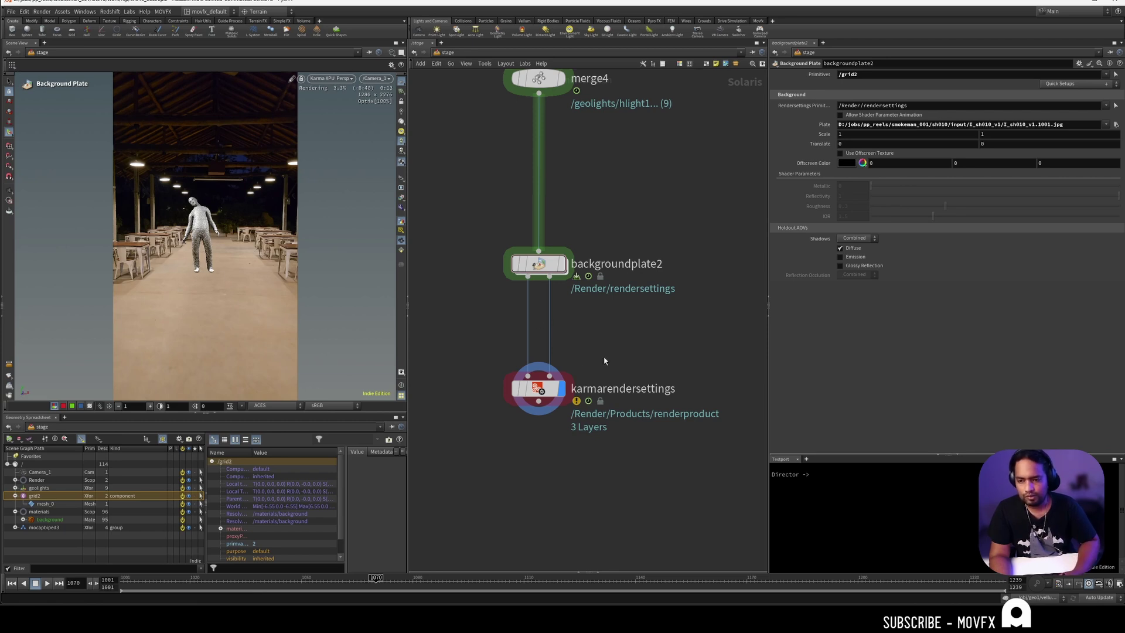
- Enable Import Render Vars From Second Input in the karmarendersettings image output and save the scene
drag(601, 354, 532, 452)
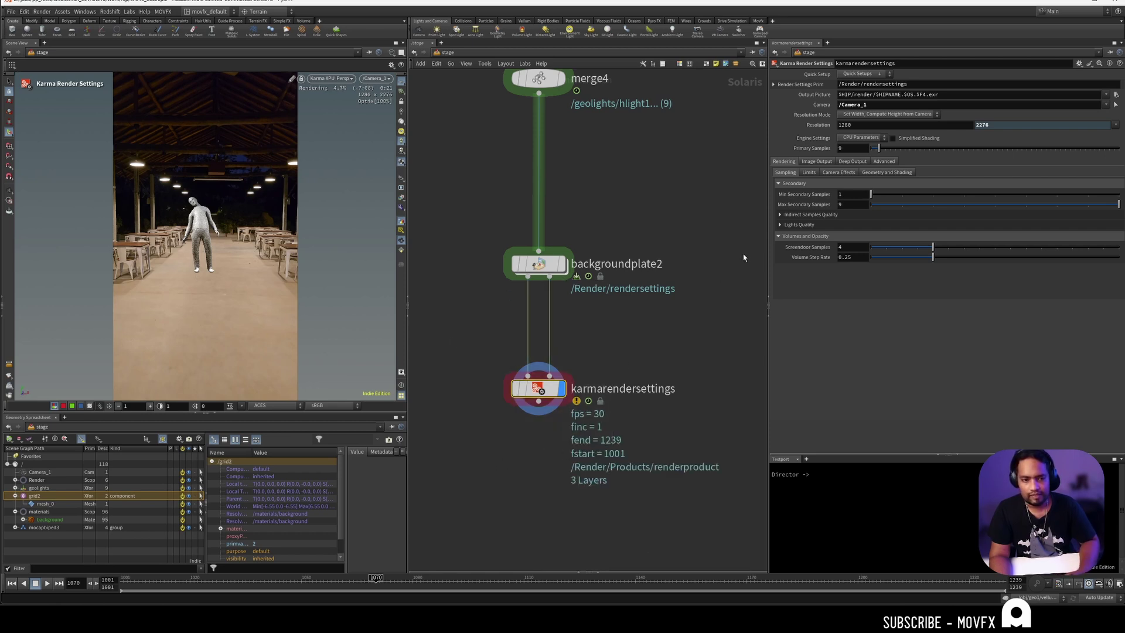
click(817, 162)
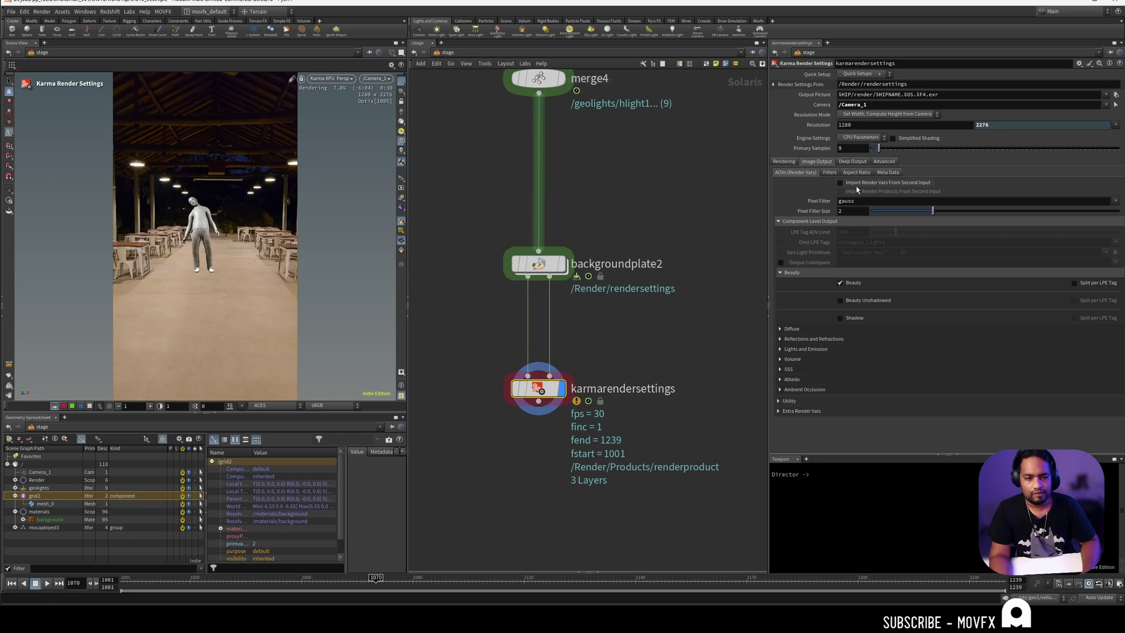
click(841, 183)
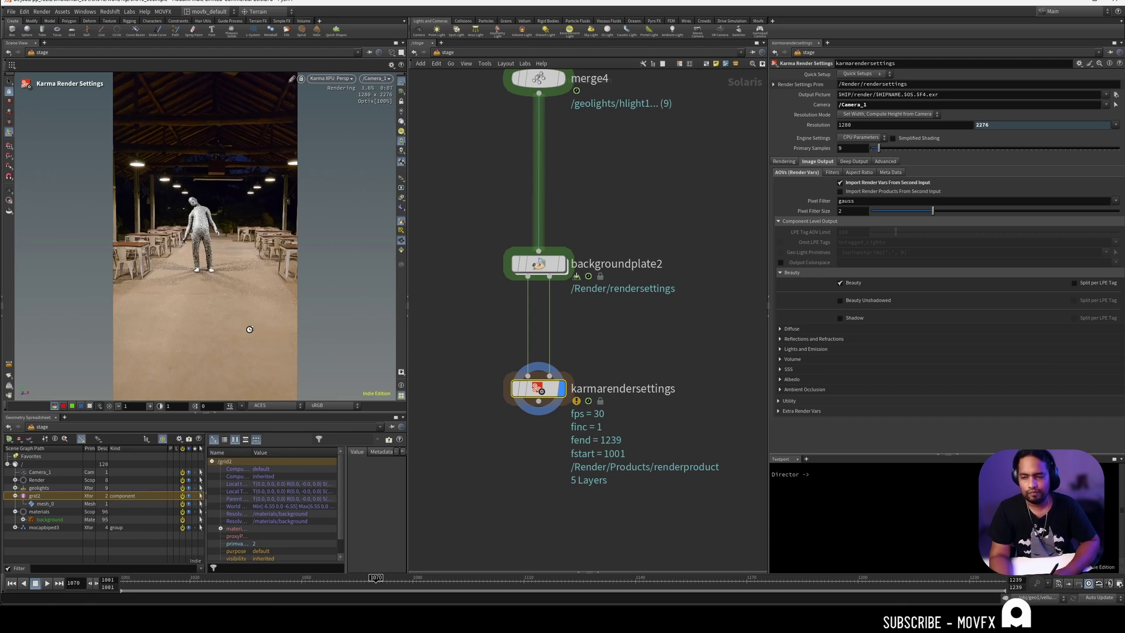
key(ctrl+s)
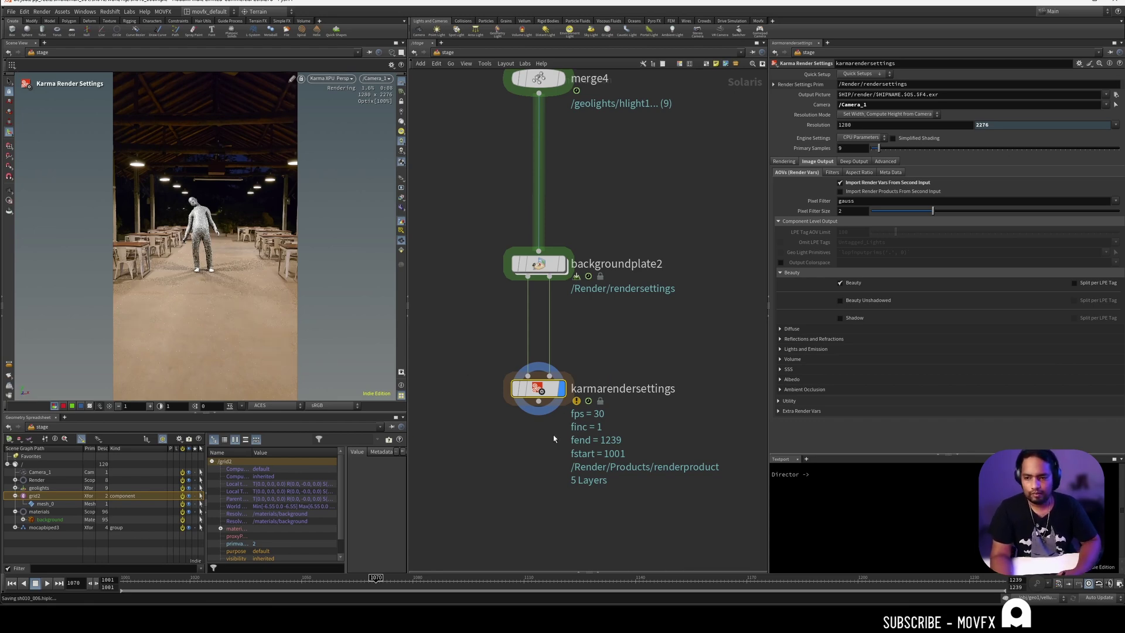
- Show the holdout_shadows render output in the viewport and raise the display exposure to examine the floor shadows
middle_drag(553, 435, 571, 404)
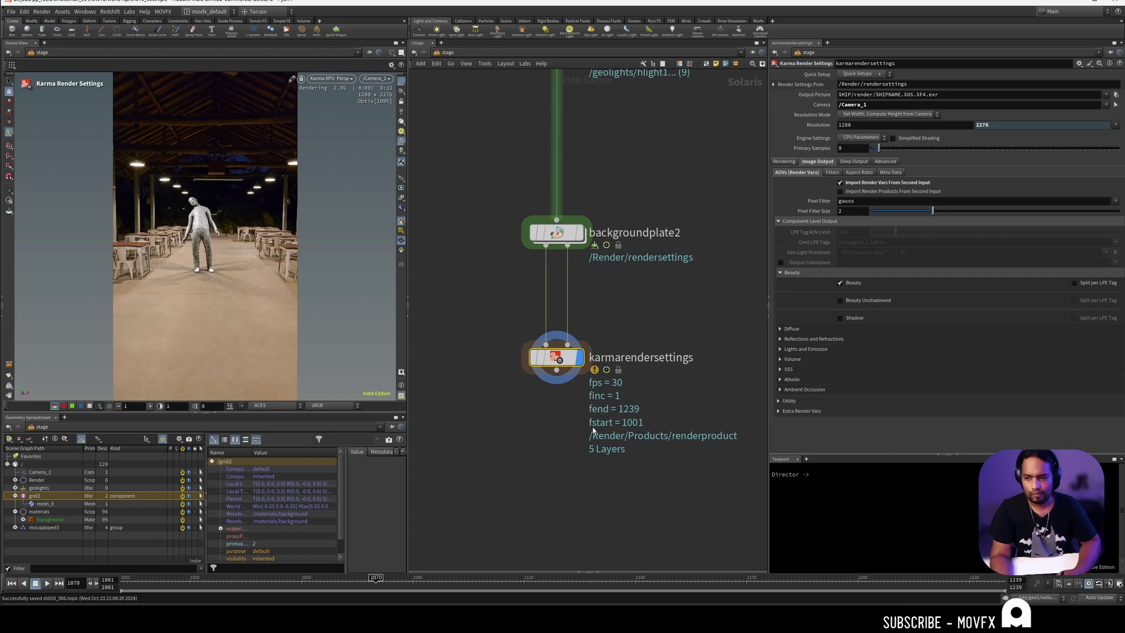
click(400, 198)
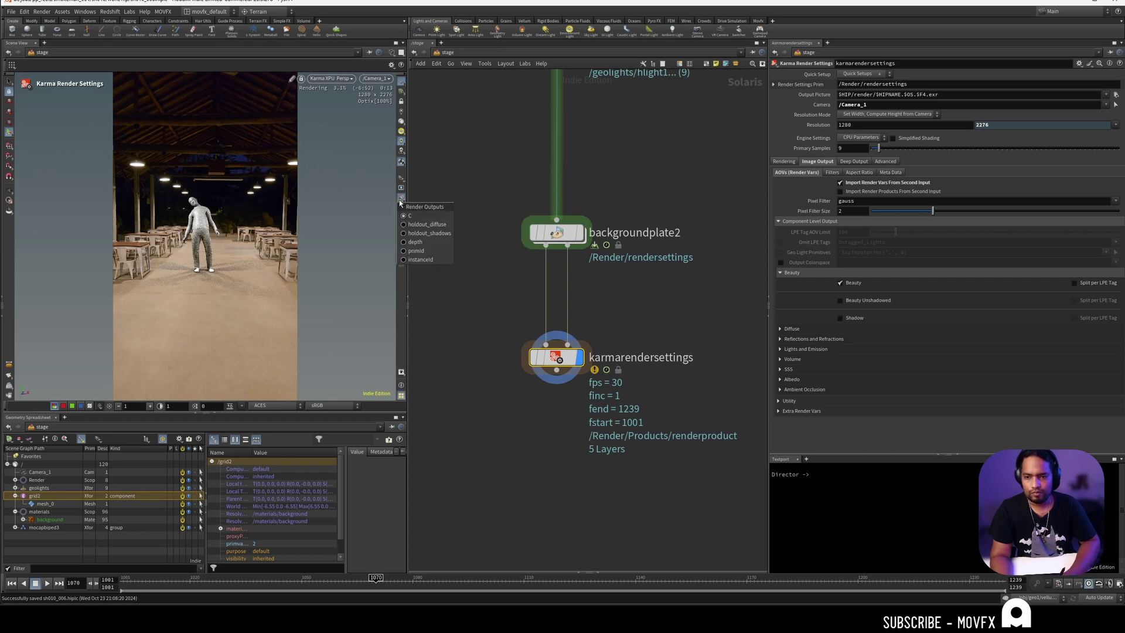
click(429, 233)
click(150, 406)
click(150, 405)
click(150, 405)
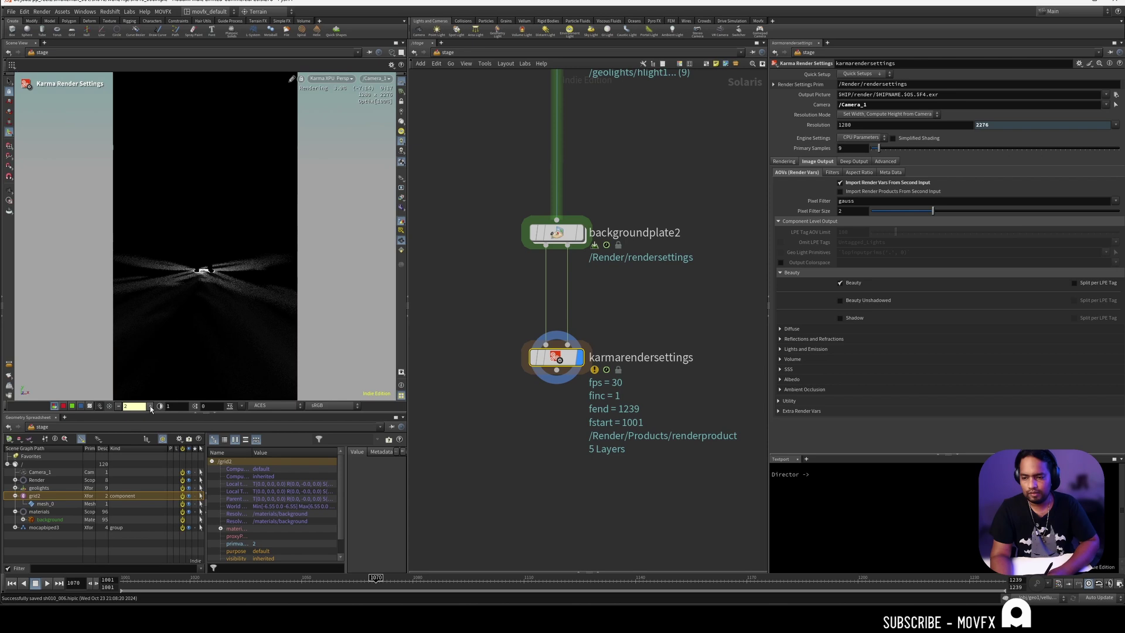
click(150, 405)
click(150, 406)
click(150, 406)
- Lower the viewport exposure, reset it to 1 and switch back to the C render output
click(119, 406)
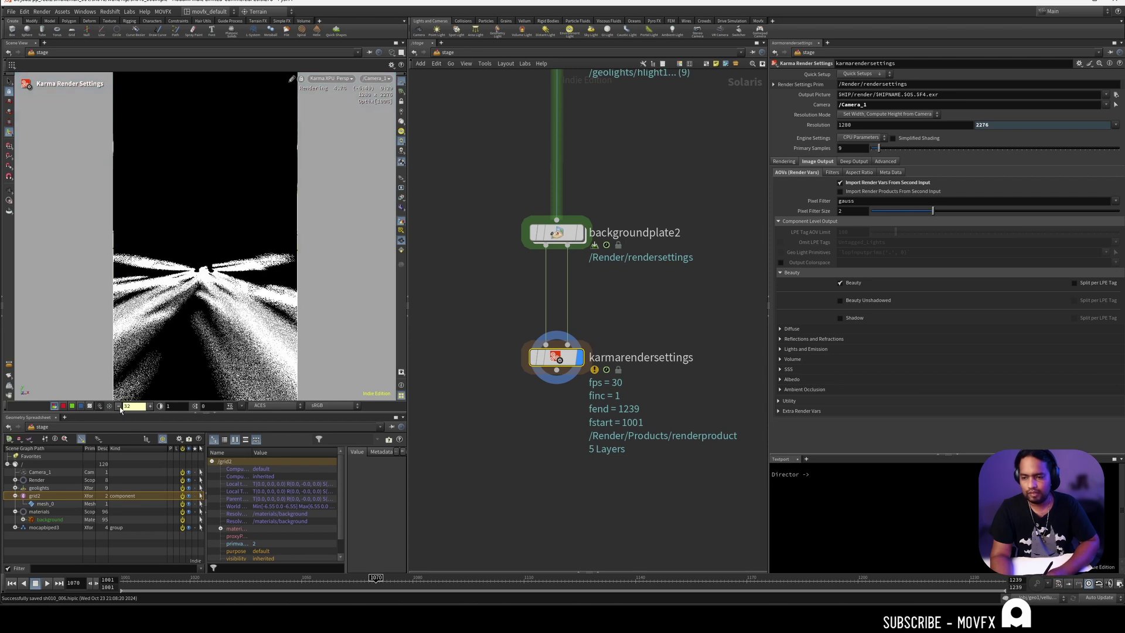
click(118, 406)
click(119, 406)
click(119, 406)
click(119, 406)
click(118, 406)
click(118, 406)
click(118, 406)
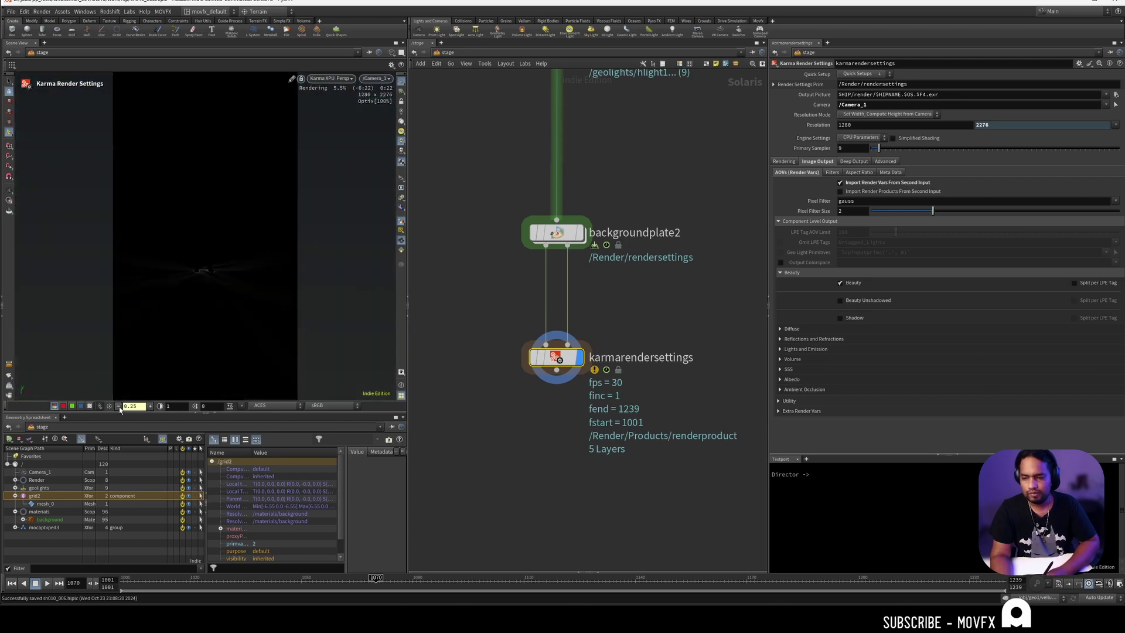
click(150, 406)
click(150, 405)
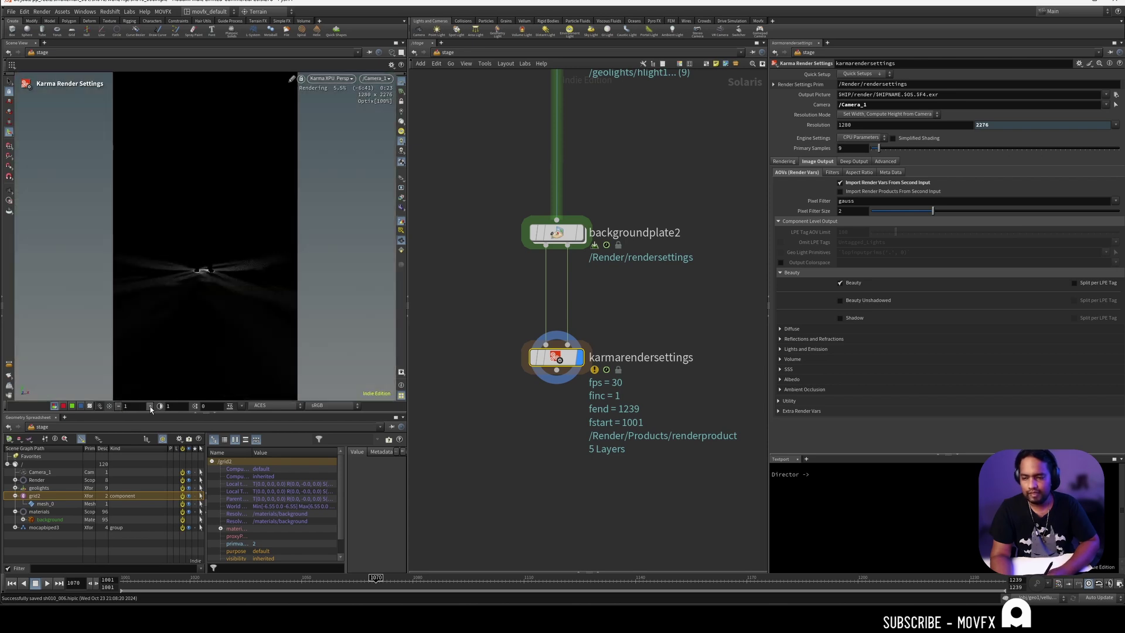
click(402, 199)
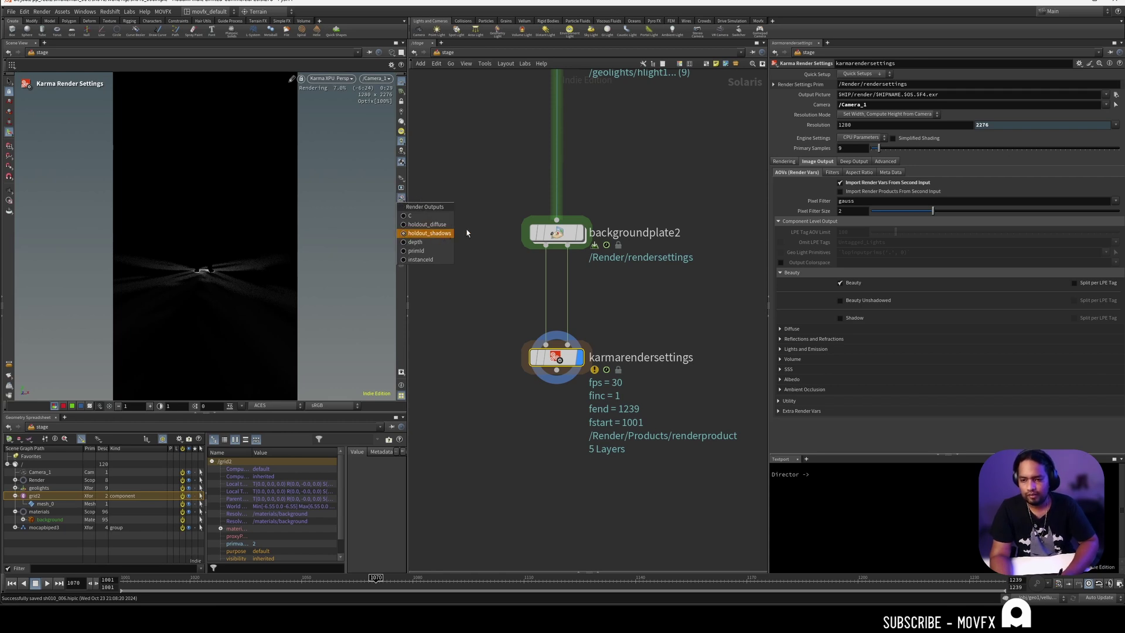
click(410, 216)
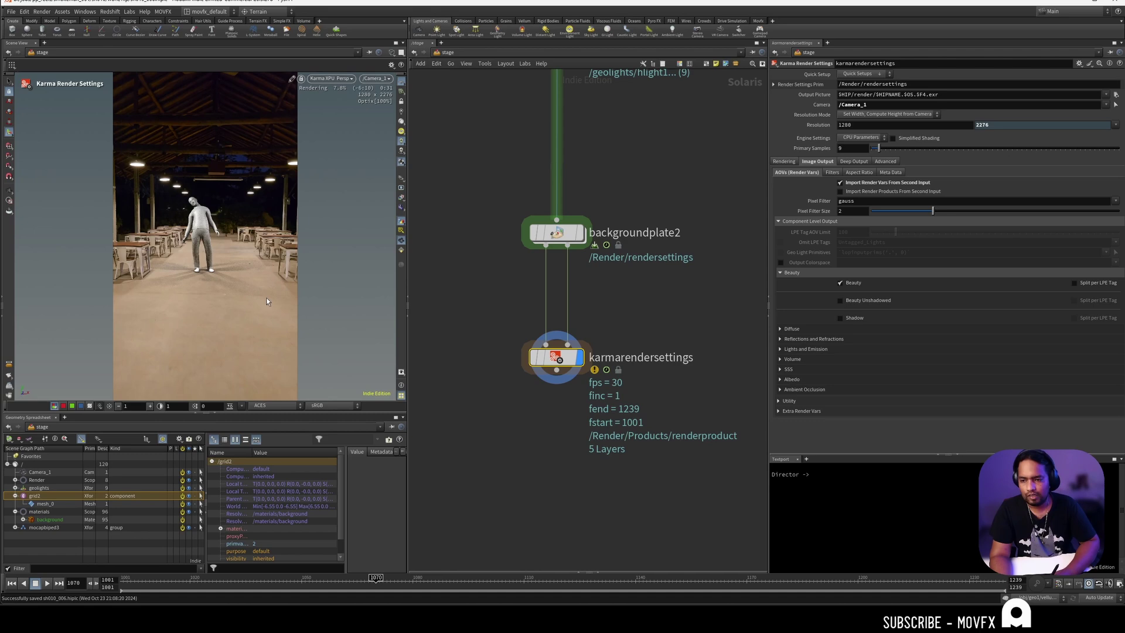